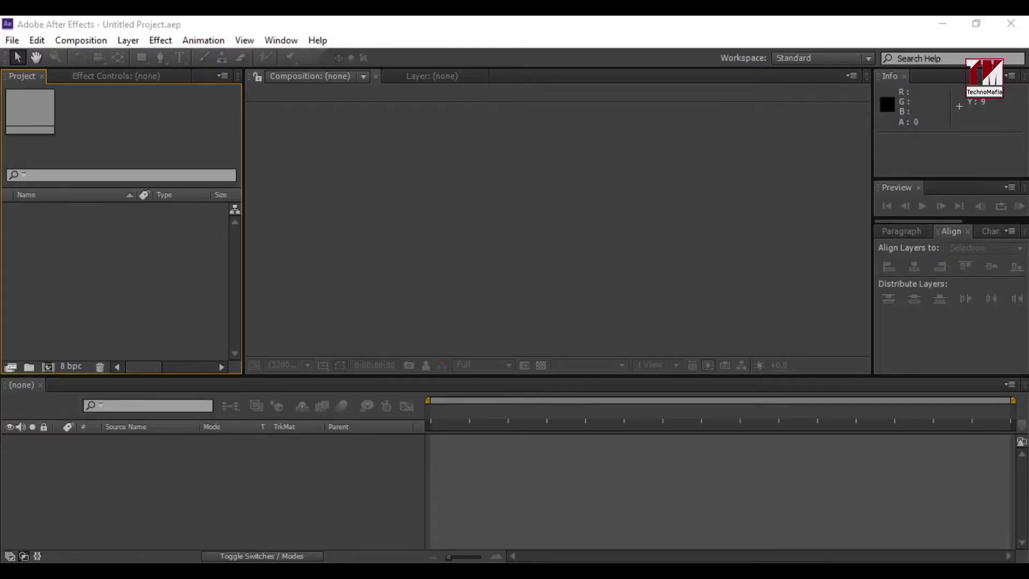
Create a new composition from the Composition menu with the HDTV 1080 25 preset, 10 seconds long, black background.
{"action": "left_click", "coordinate": [77, 44]}
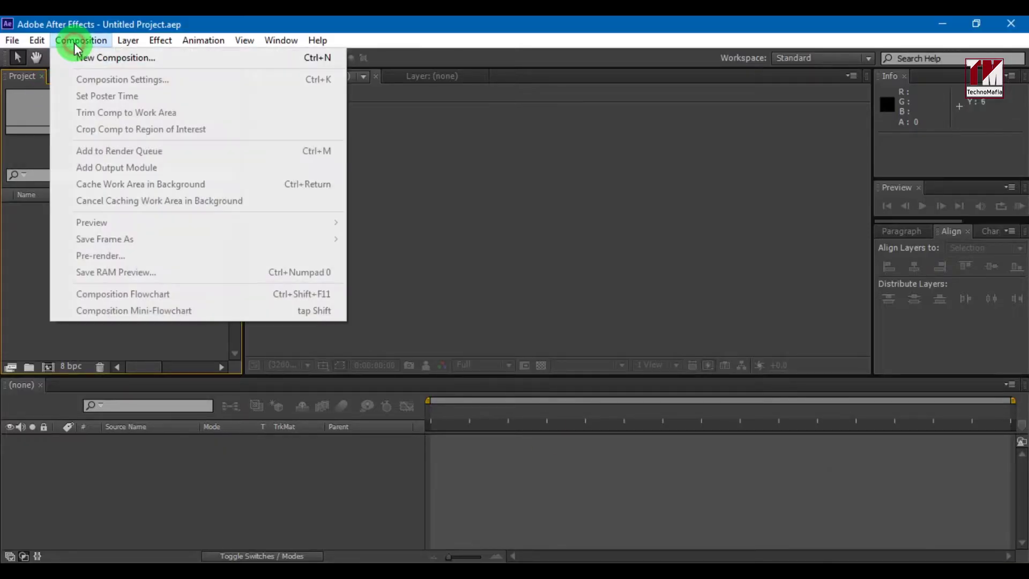
{"action": "left_click", "coordinate": [78, 58]}
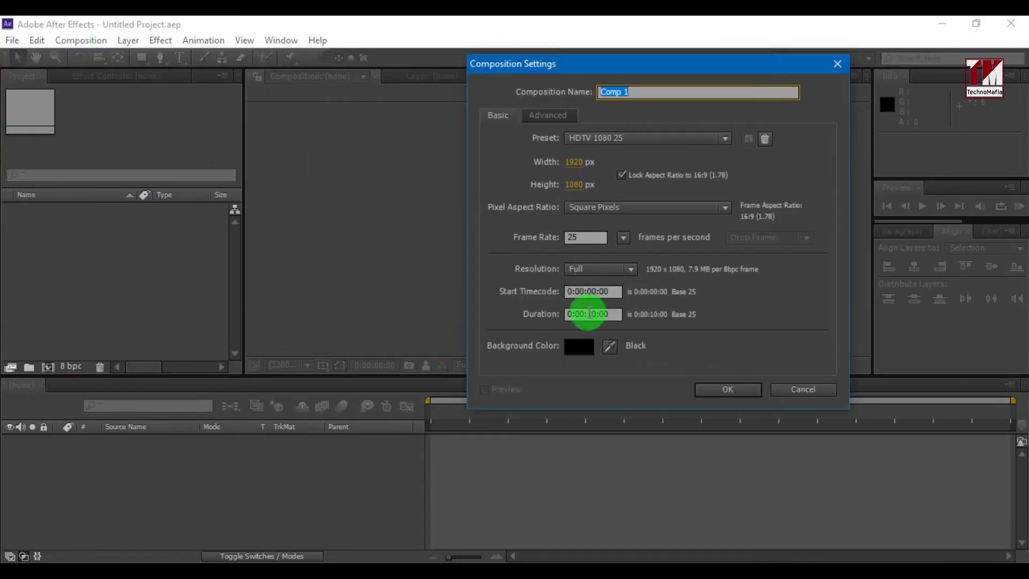
{"action": "left_click", "coordinate": [705, 386]}
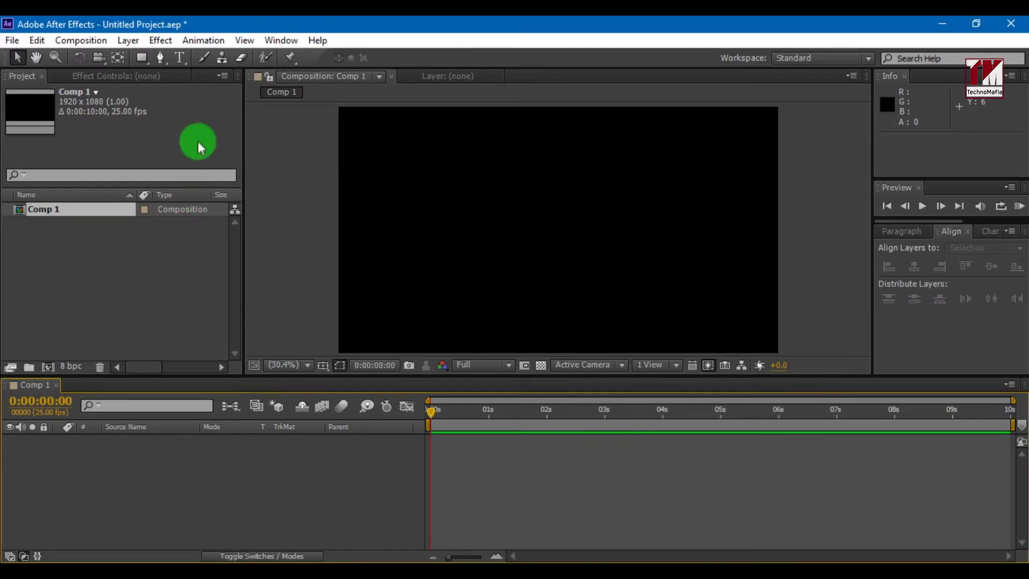
Draw a horizontal line with the Pen tool across the middle of the comp.
{"action": "left_click", "coordinate": [160, 57]}
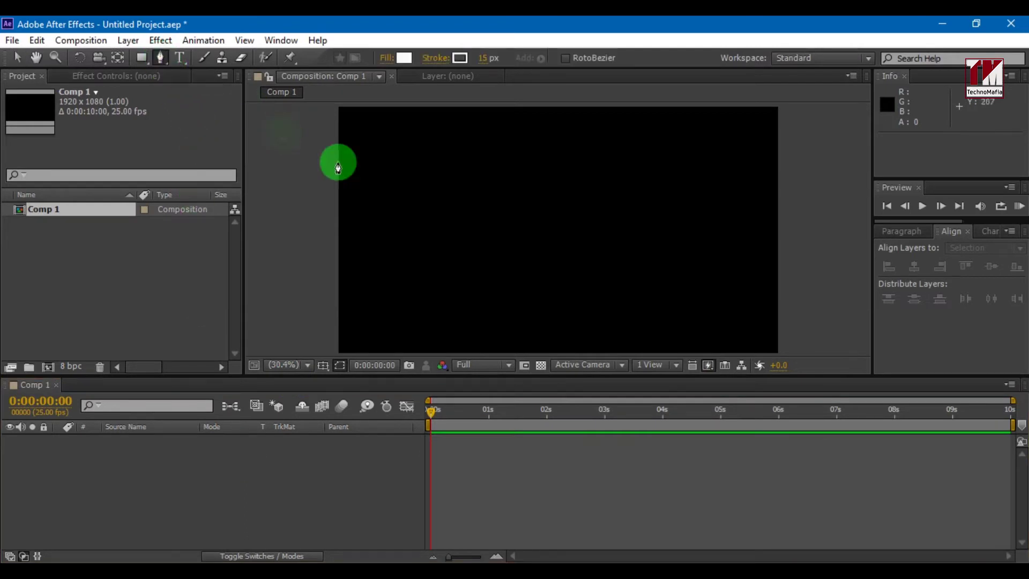
{"action": "left_click", "coordinate": [432, 237]}
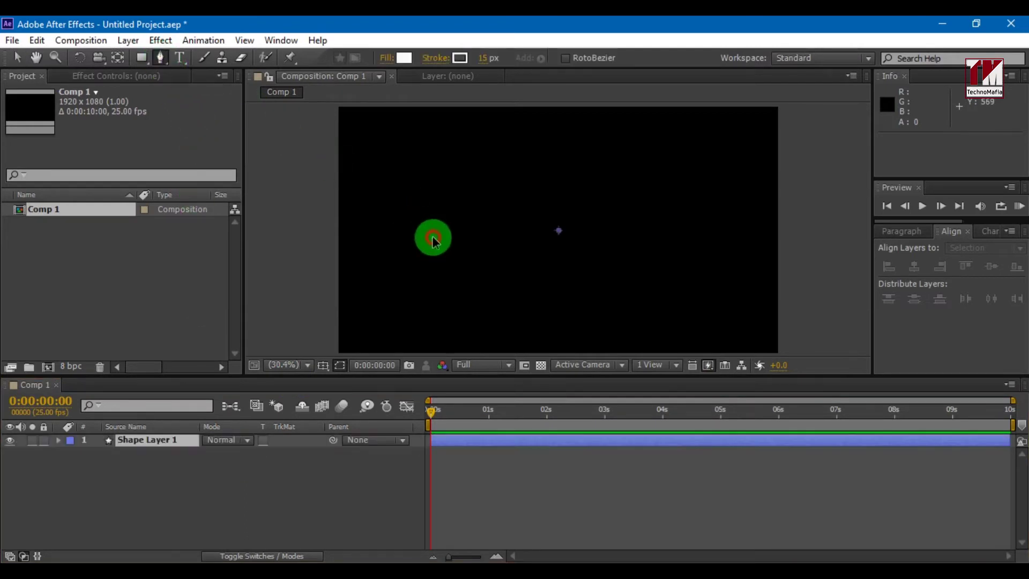
{"action": "left_click", "coordinate": [677, 236]}
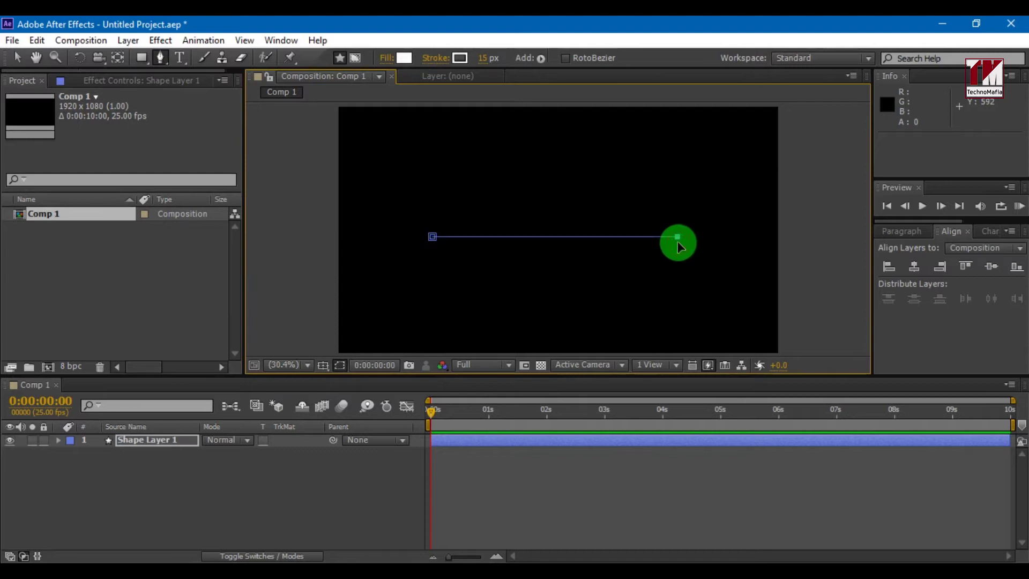
{"action": "key", "text": "F2"}
Align the line's shape layer to the composition's horizontal and vertical centre.
{"action": "left_click", "coordinate": [146, 440]}
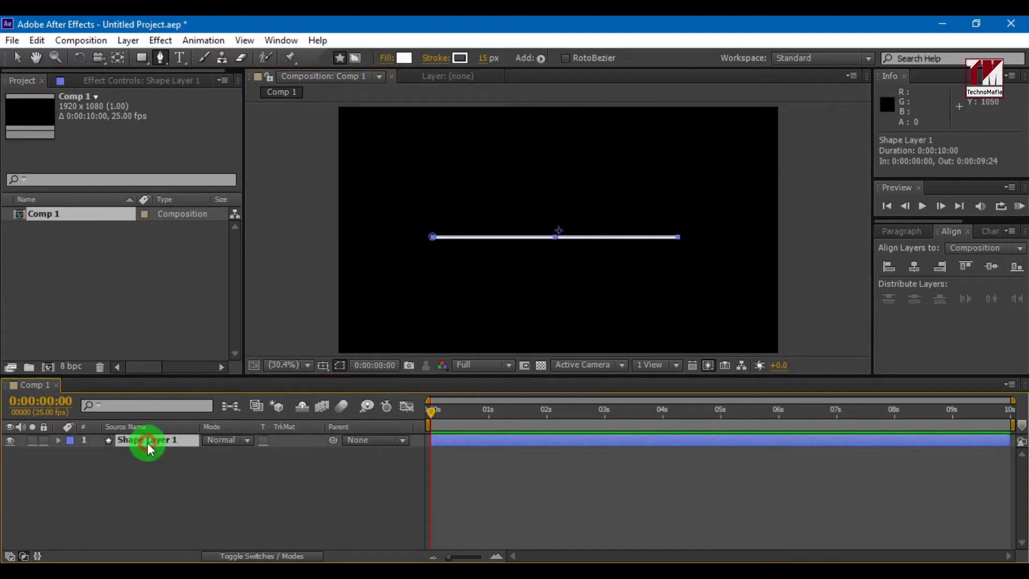
{"action": "left_click", "coordinate": [910, 268]}
{"action": "left_click", "coordinate": [985, 273]}
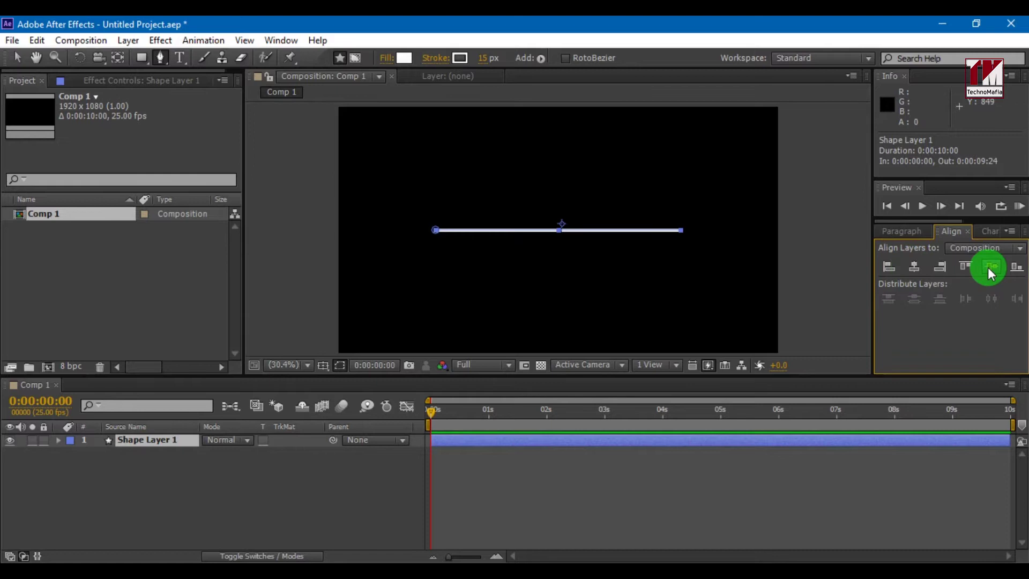
{"action": "left_click", "coordinate": [181, 510]}
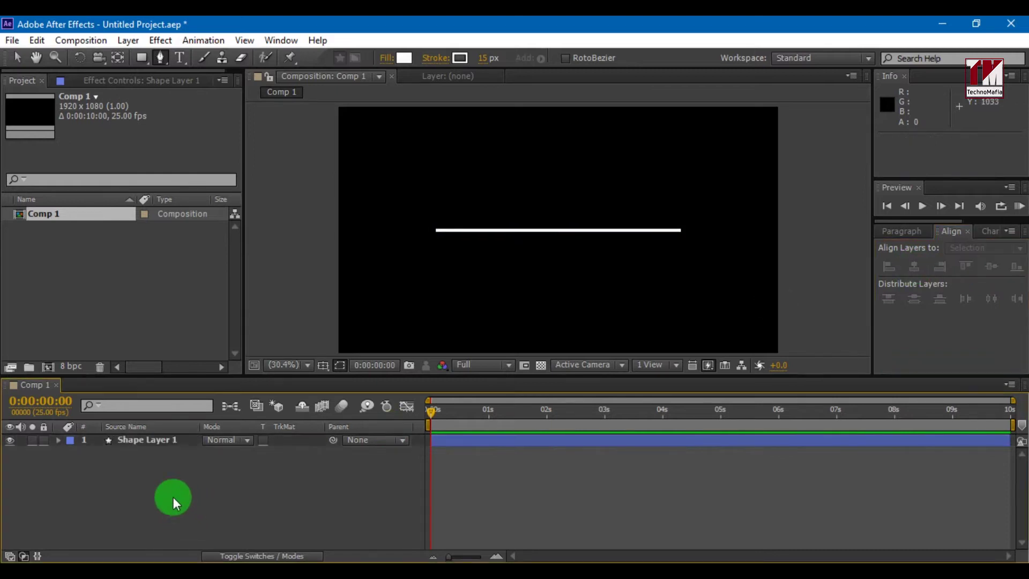
Add a Trim Paths operator to Shape Layer 1's contents.
{"action": "left_click", "coordinate": [156, 439]}
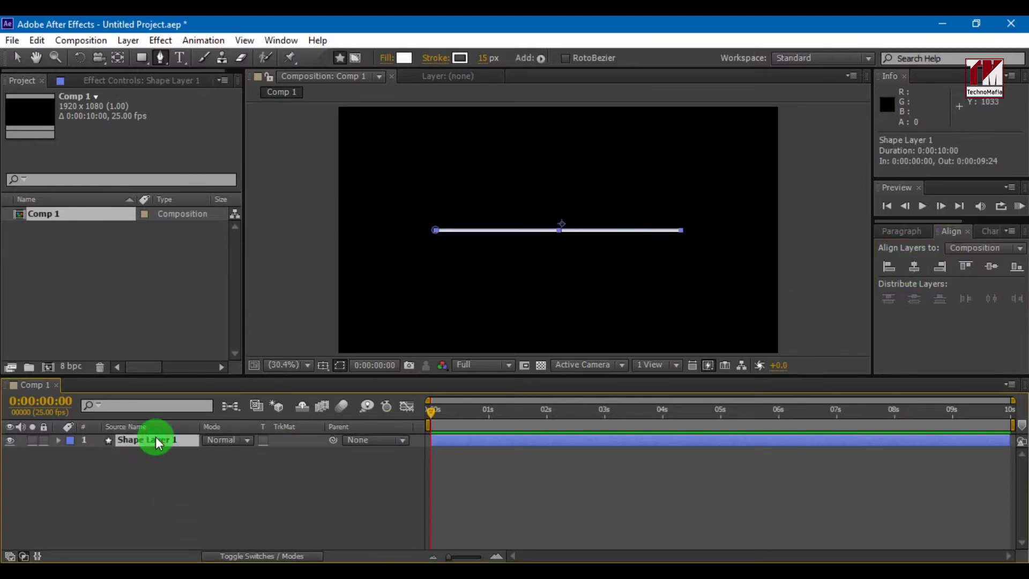
{"action": "left_click", "coordinate": [59, 440]}
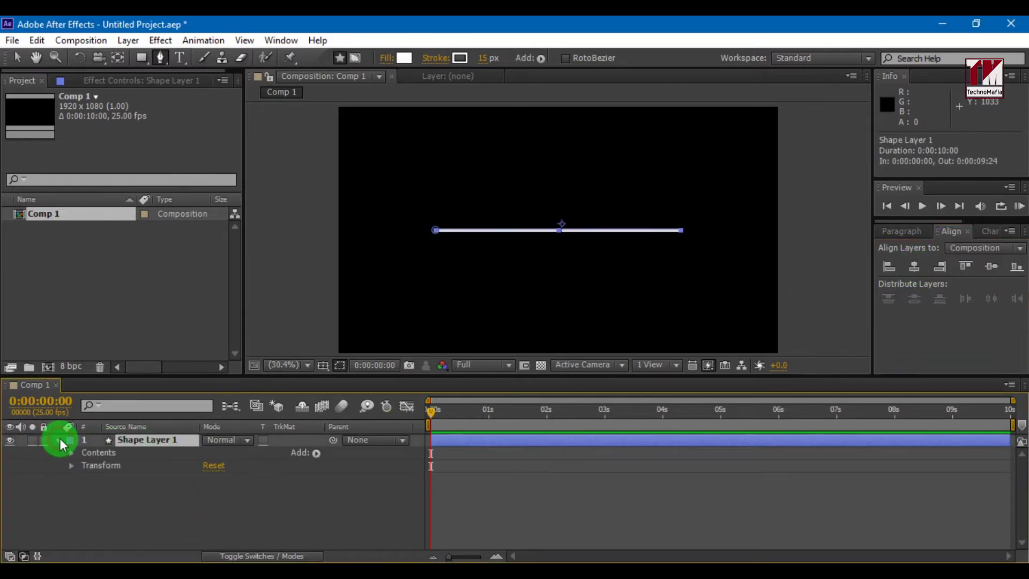
{"action": "left_click", "coordinate": [315, 452]}
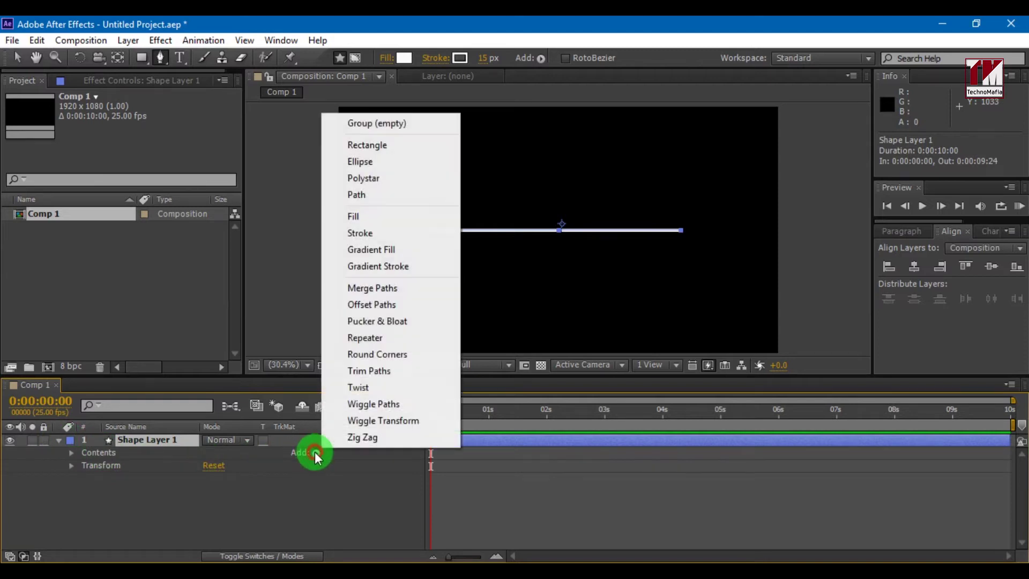
{"action": "left_click", "coordinate": [352, 371]}
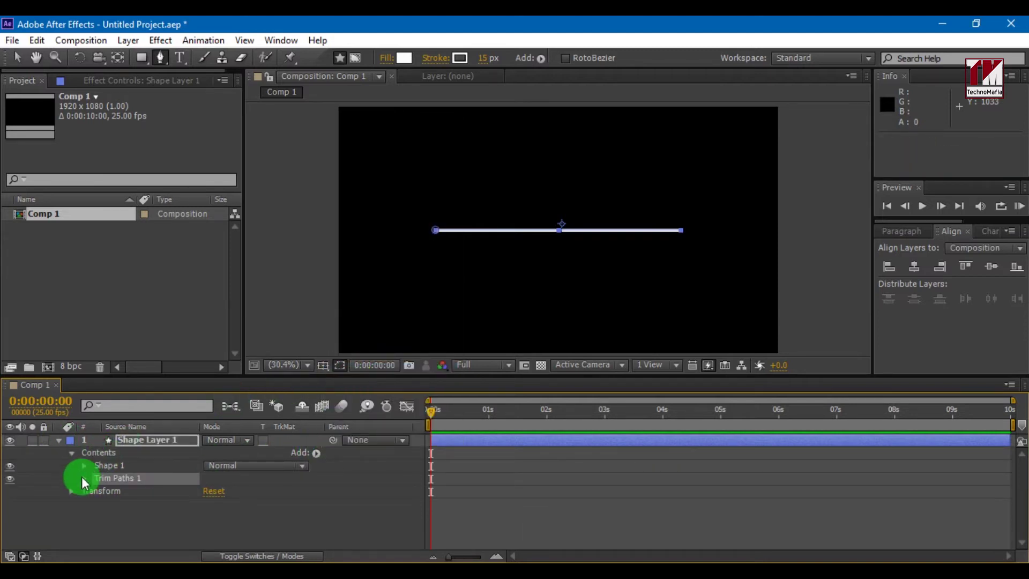
{"action": "left_click", "coordinate": [83, 477]}
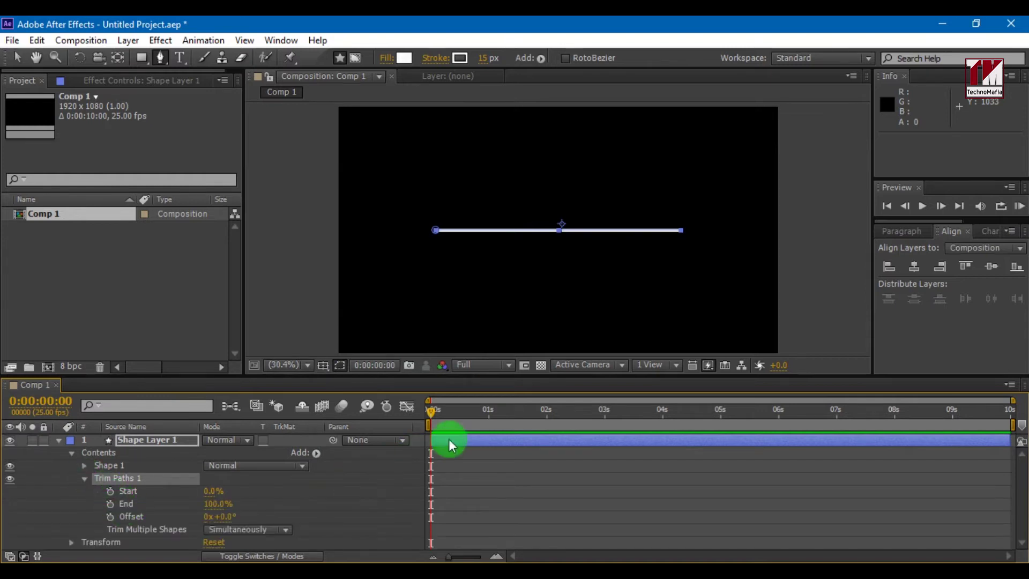
Keyframe Trim Paths End from 0% at 1 second to 100% at 2 seconds and preview.
{"action": "left_click", "coordinate": [489, 423]}
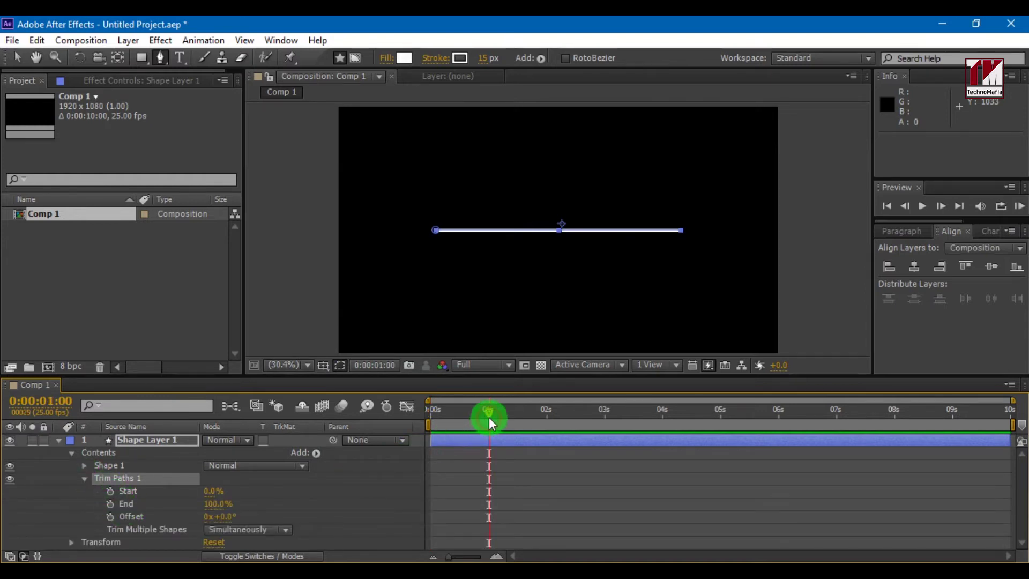
{"action": "left_click", "coordinate": [110, 504]}
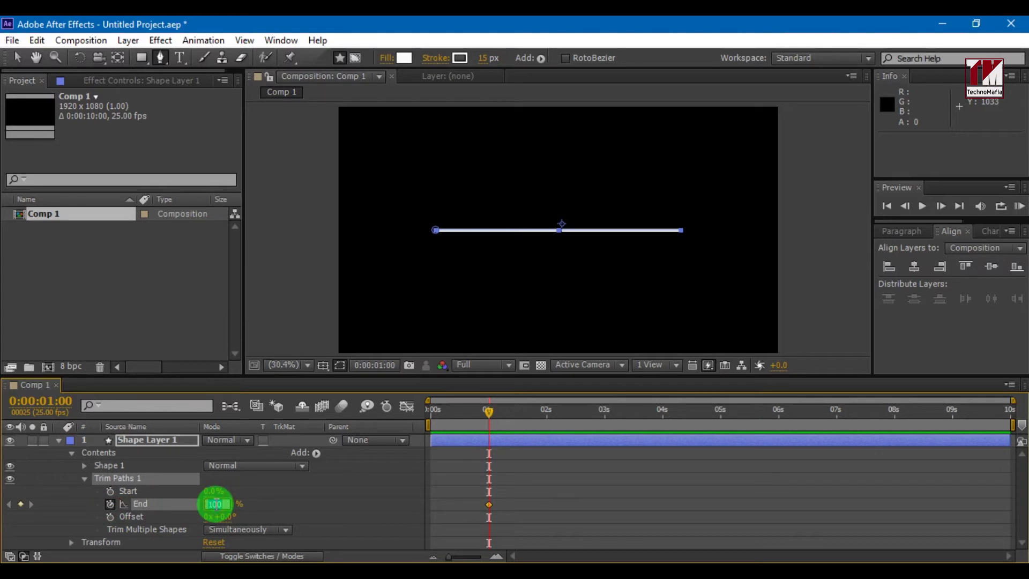
{"action": "key", "text": "Return"}
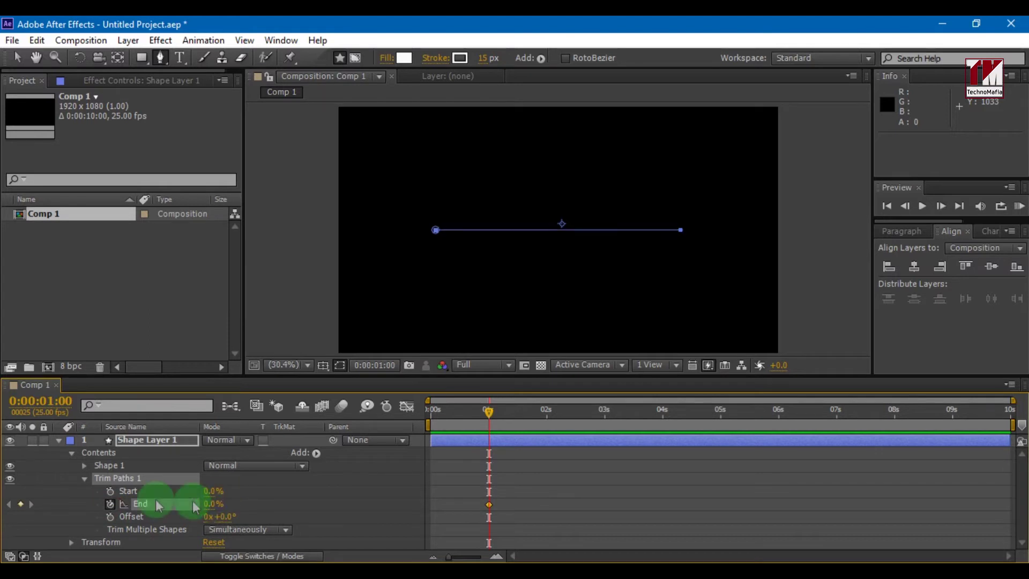
{"action": "left_click", "coordinate": [546, 418]}
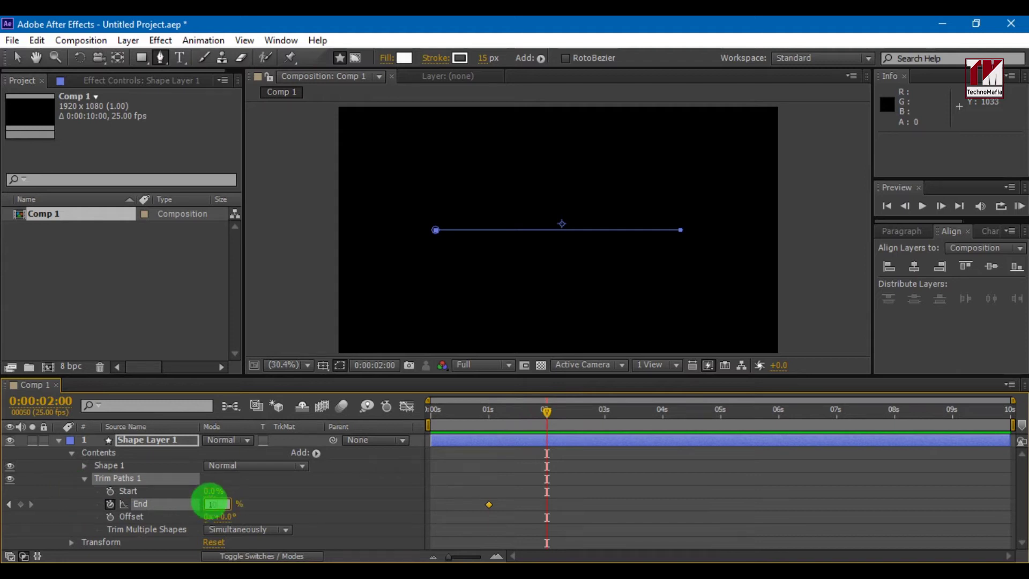
{"action": "left_click", "coordinate": [210, 501]}
{"action": "type", "text": "100"}
{"action": "key", "text": "Return"}
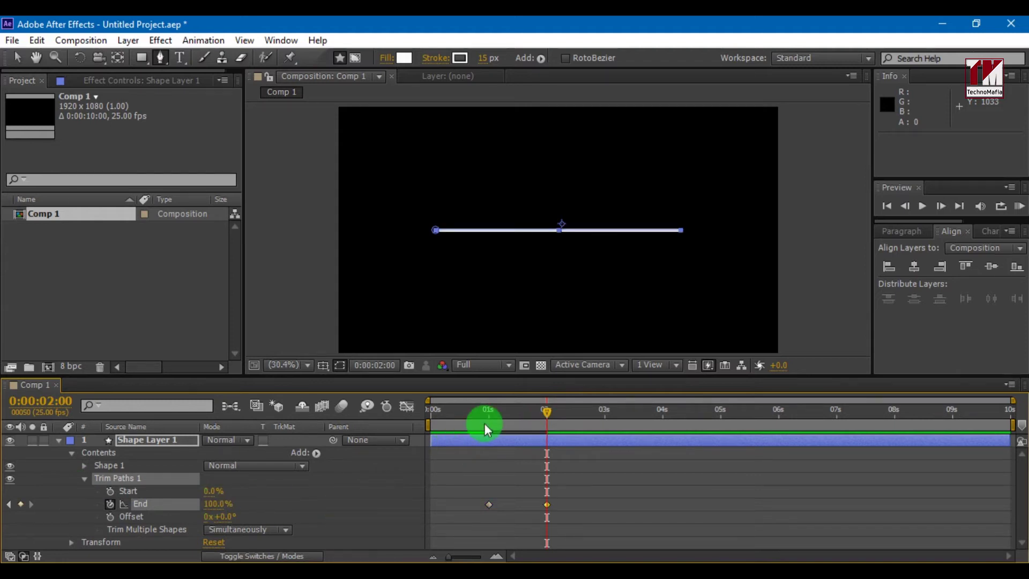
{"action": "key", "text": "space"}
{"action": "left_click_drag", "start_coordinate": [553, 510], "coordinate": [476, 498]}
Apply Keyframe Assistant > Easy Ease to both End keyframes.
{"action": "right_click", "coordinate": [491, 505]}
{"action": "mouse_move", "coordinate": [533, 494]}
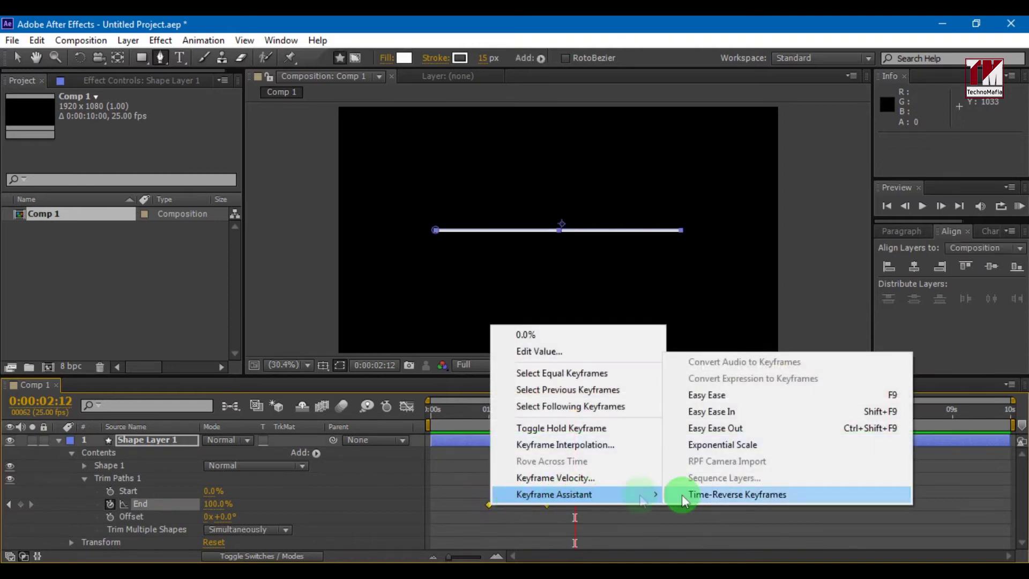
{"action": "left_click", "coordinate": [708, 401]}
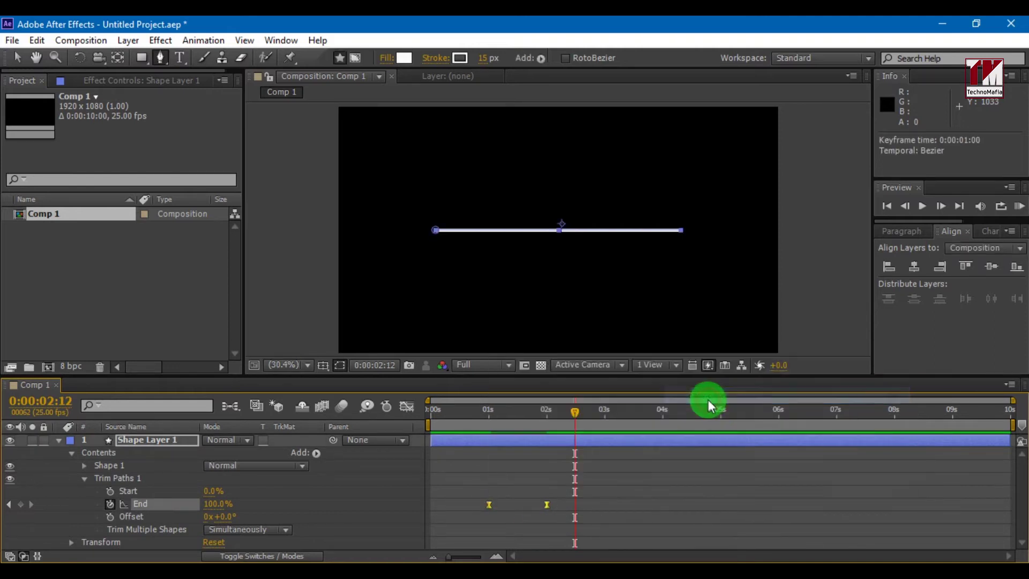
Collapse the shape layer and preview the eased draw-on from just before 1 second.
{"action": "left_click", "coordinate": [57, 441]}
{"action": "left_click", "coordinate": [144, 468]}
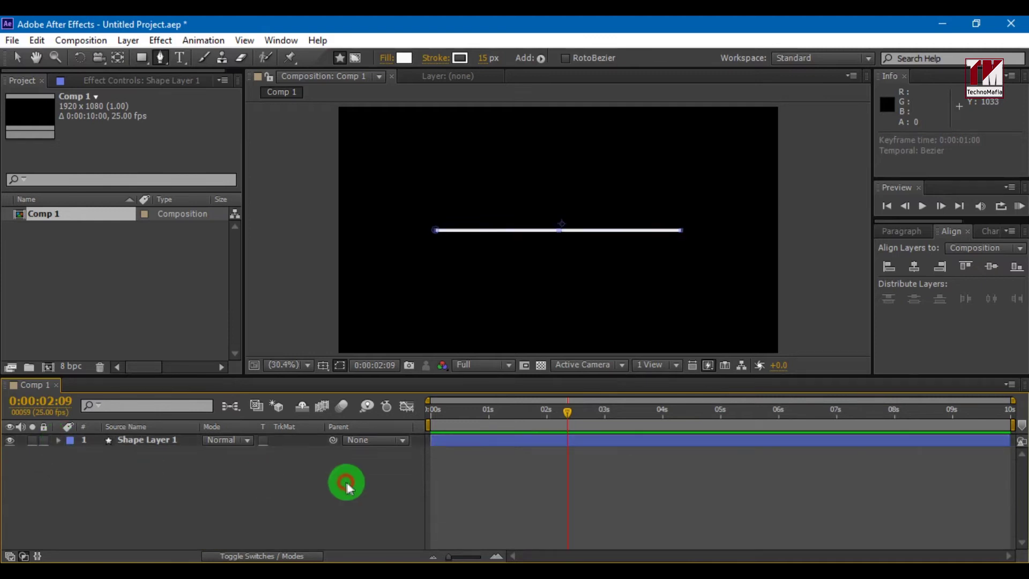
{"action": "left_click", "coordinate": [479, 410]}
{"action": "key", "text": "space"}
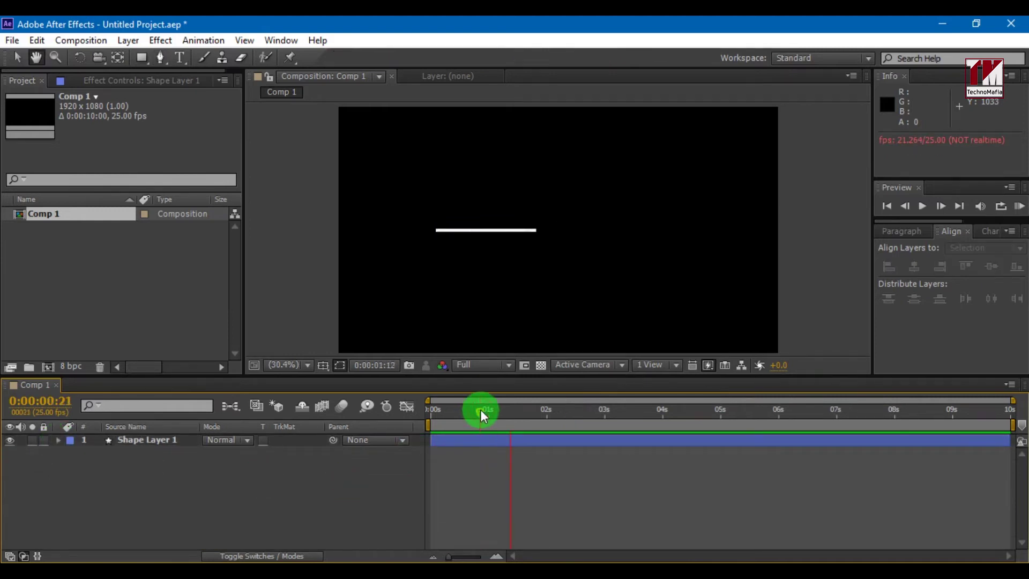
{"action": "key", "text": "space"}
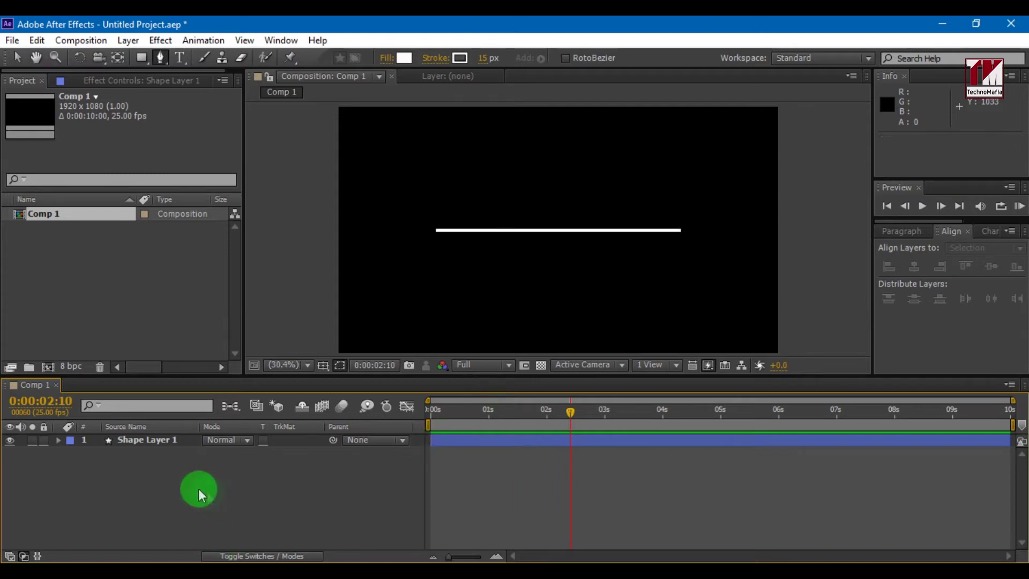
Duplicate the line layer with Ctrl+D and show Position for both line layers.
{"action": "left_click", "coordinate": [148, 443]}
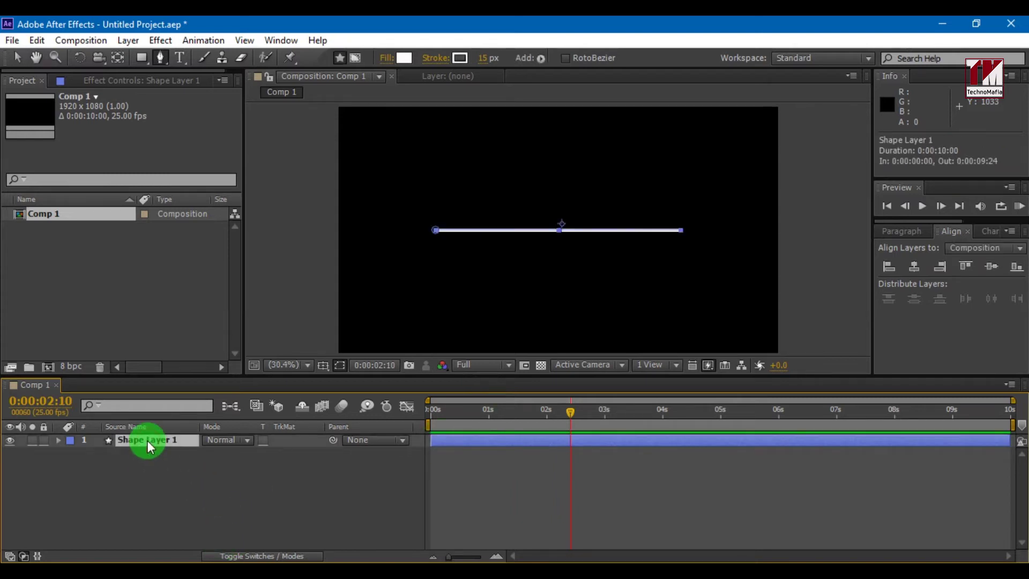
{"action": "key", "text": "ctrl+d"}
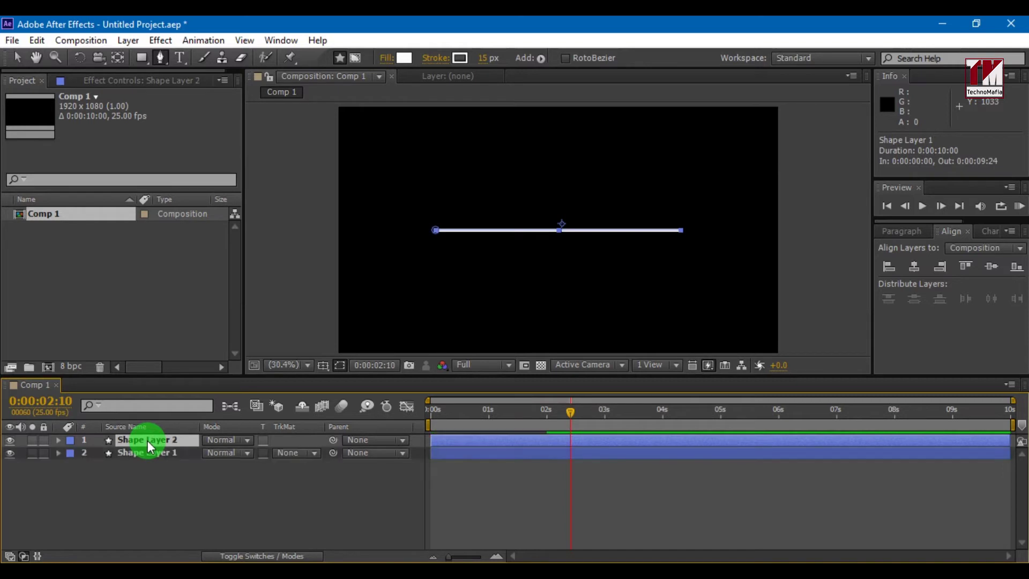
{"action": "left_click", "coordinate": [146, 453]}
{"action": "left_click", "coordinate": [140, 440], "text": "shift"}
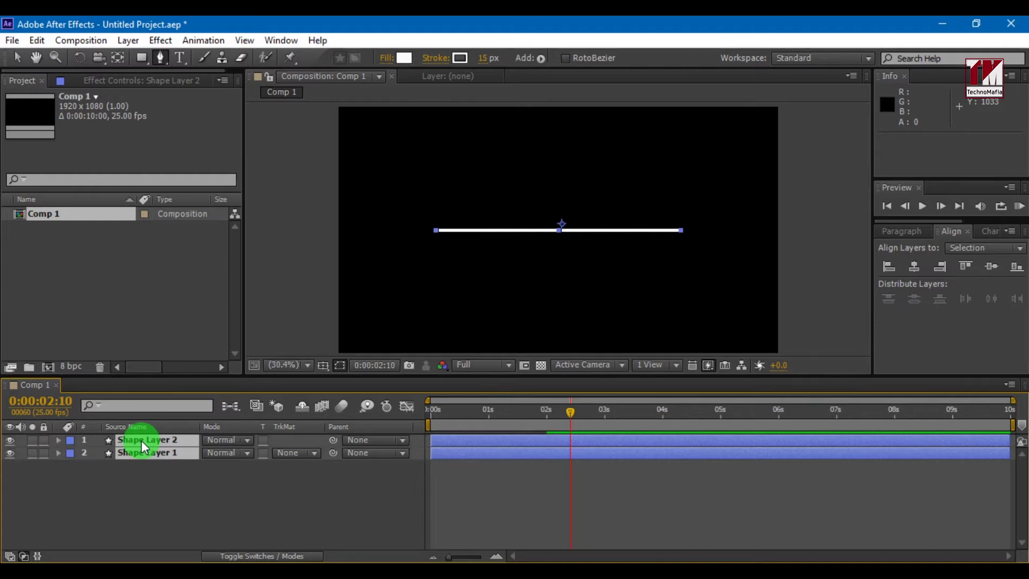
{"action": "key", "text": "p"}
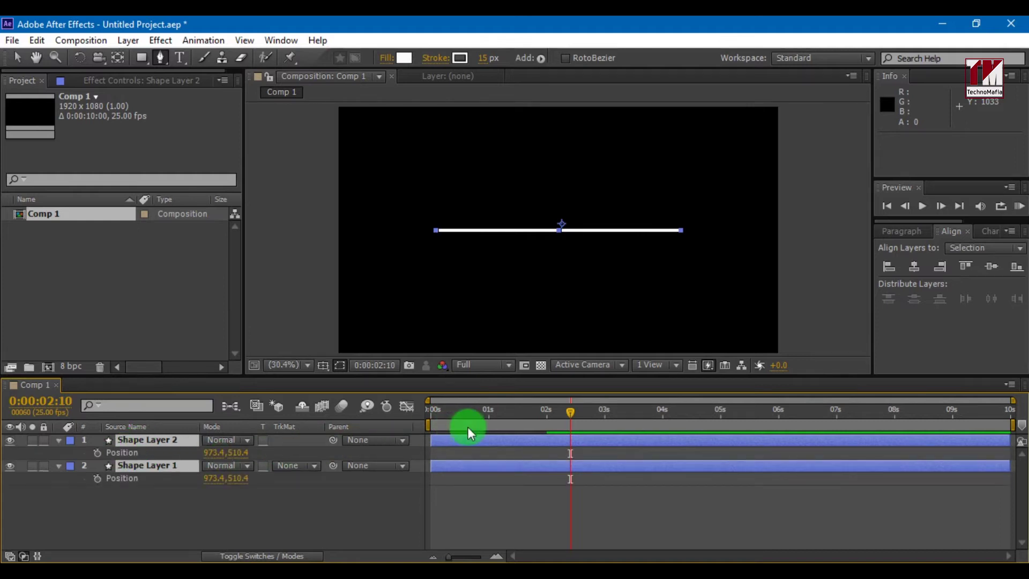
Set Position keyframes for both lines at 0:00:01:24 and at 3 seconds.
{"action": "left_click", "coordinate": [546, 411]}
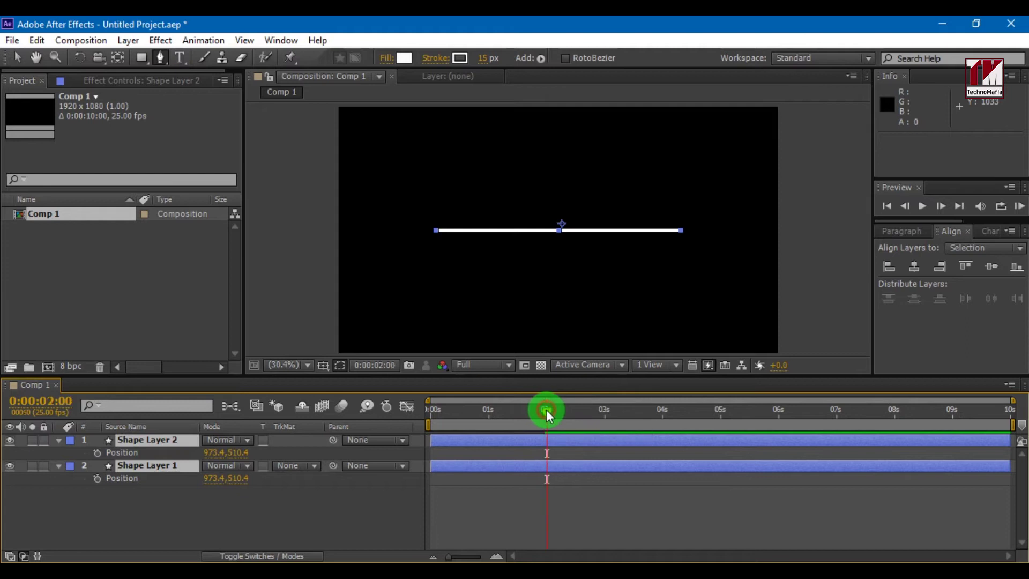
{"action": "left_click", "coordinate": [97, 453]}
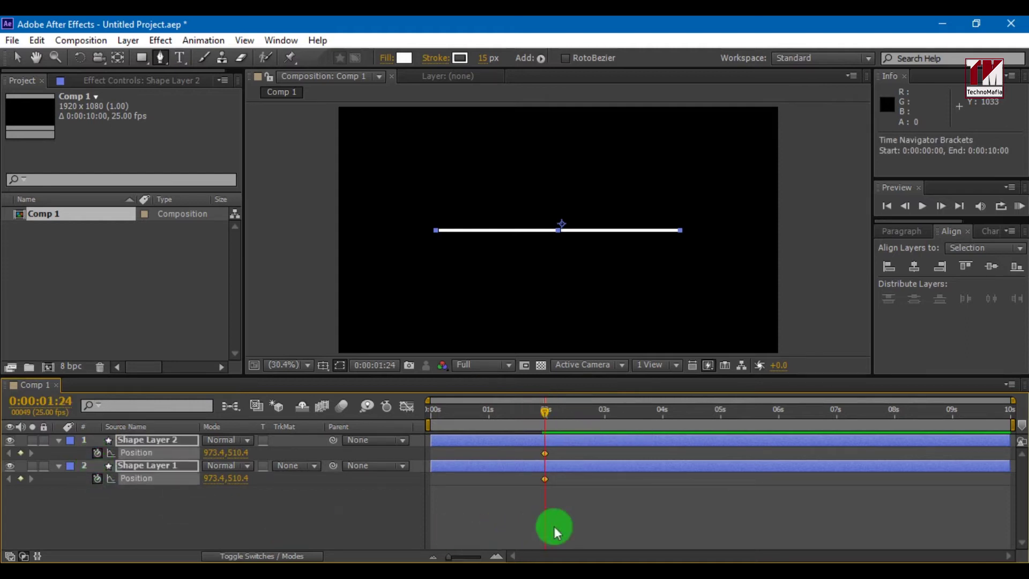
{"action": "left_click", "coordinate": [606, 410]}
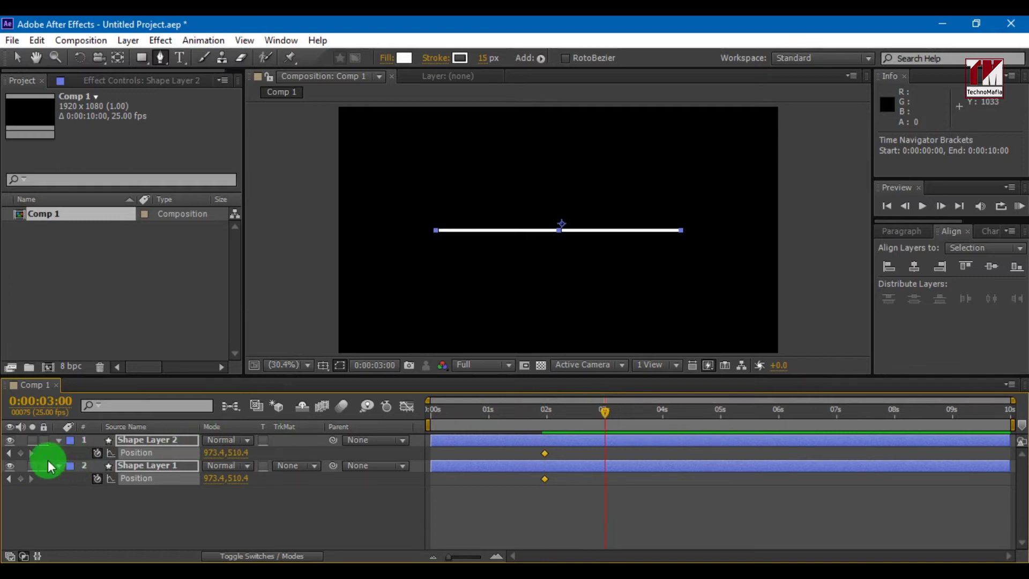
{"action": "left_click", "coordinate": [20, 478]}
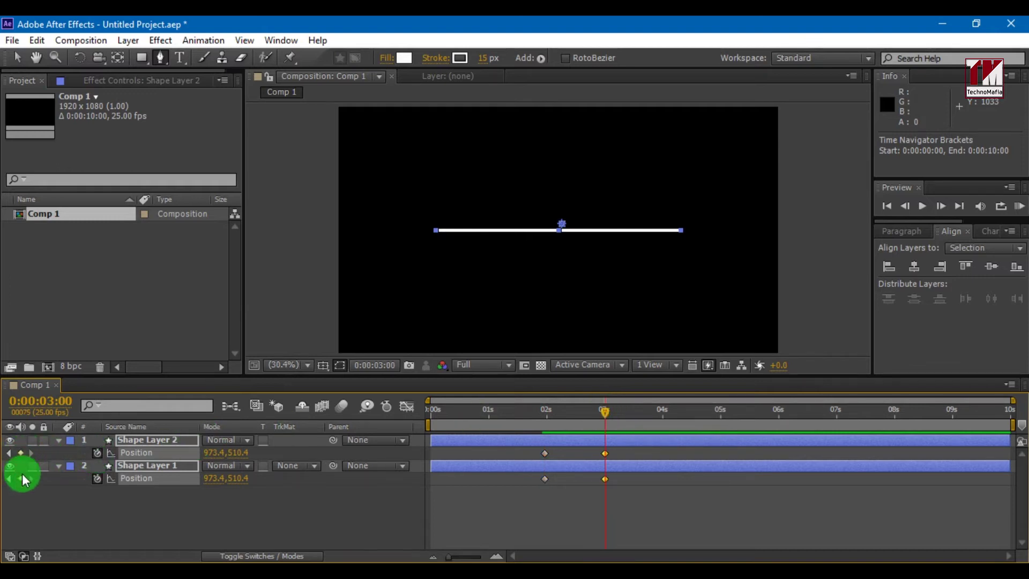
{"action": "left_click", "coordinate": [174, 505]}
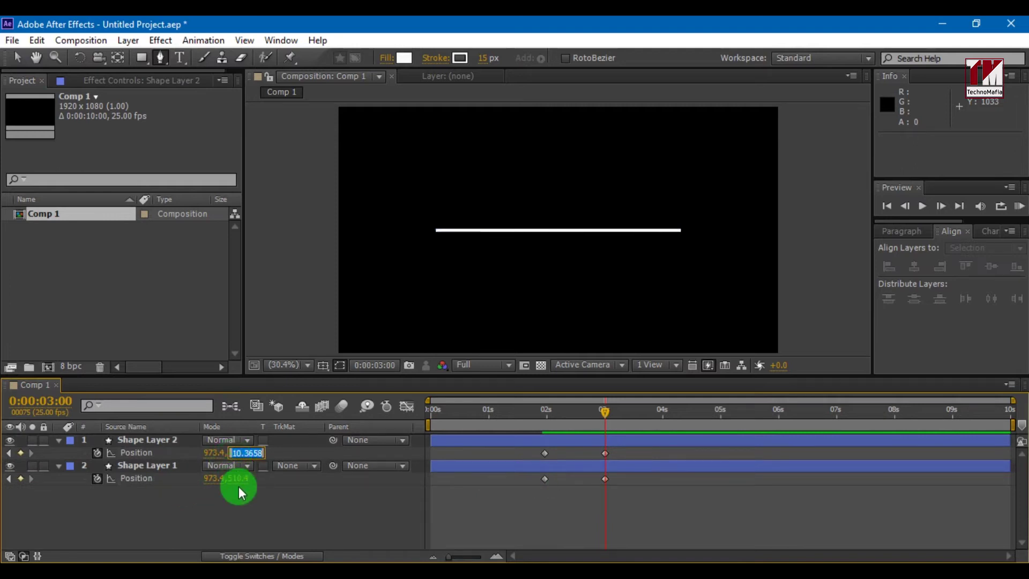
Move the second line down to Y 711.4 at the 3-second keyframe.
{"action": "type", "text": "510.4"}
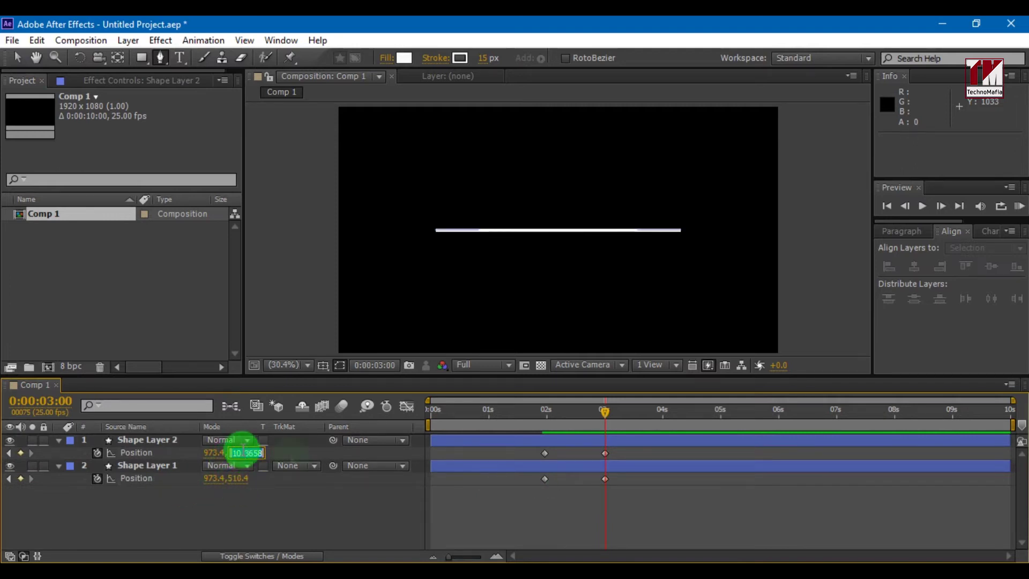
{"action": "key", "text": "Return"}
{"action": "left_click_drag", "start_coordinate": [242, 457], "coordinate": [455, 468]}
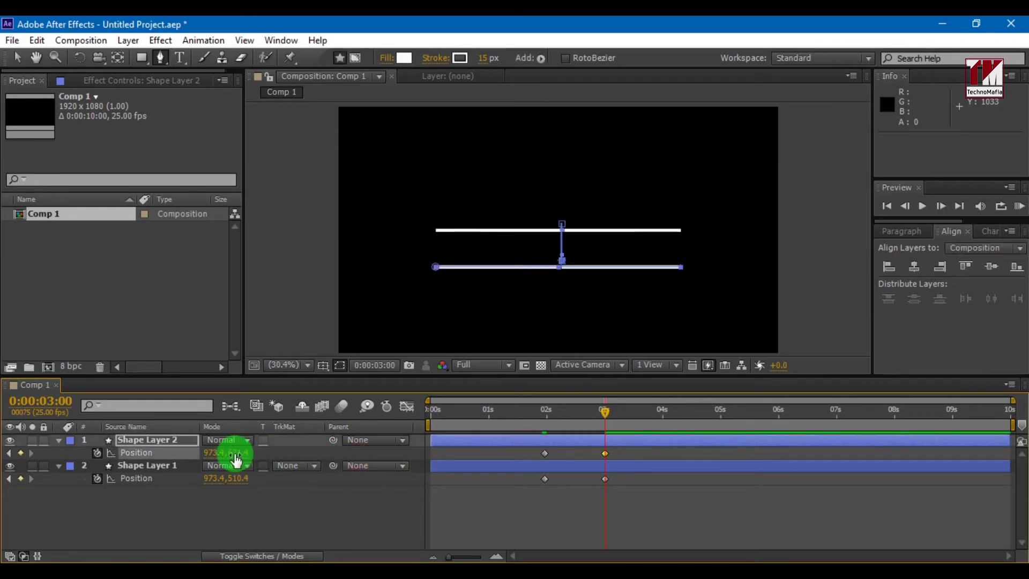
{"action": "left_click_drag", "start_coordinate": [235, 453], "coordinate": [266, 454]}
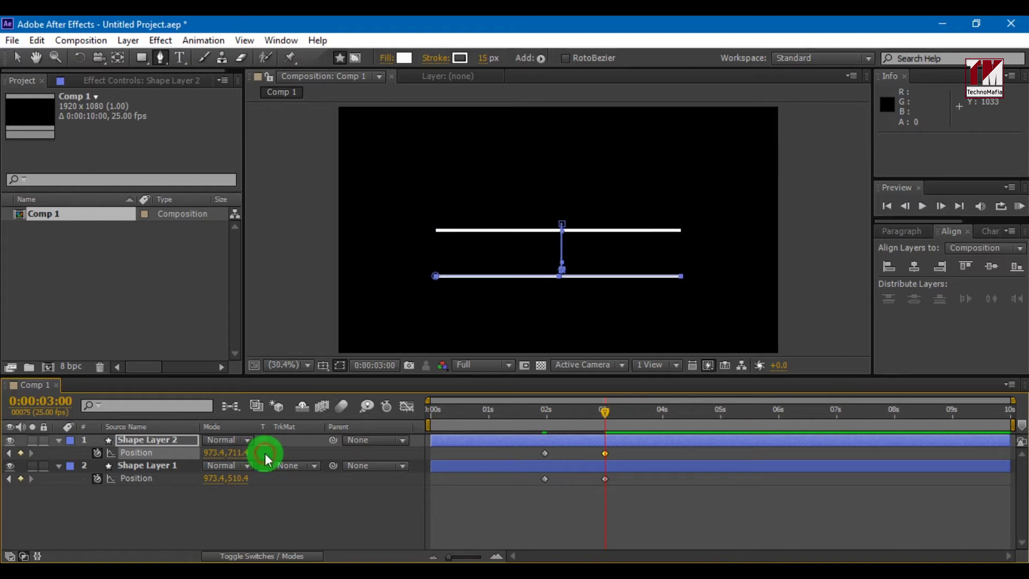
{"action": "left_click", "coordinate": [236, 497]}
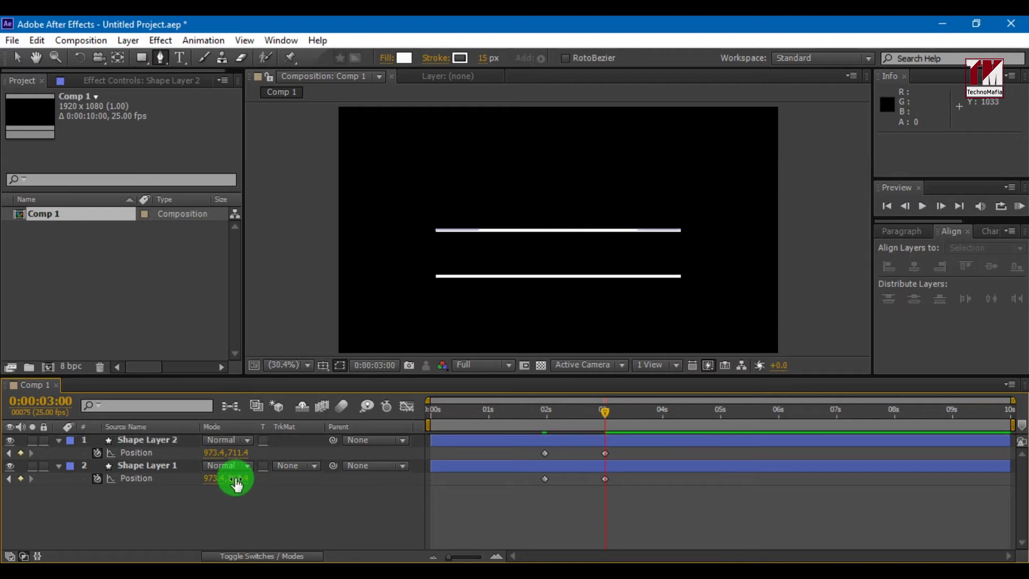
Move the first line up to Y 311.4 at 3 seconds, then preview from the start.
{"action": "left_click", "coordinate": [232, 478]}
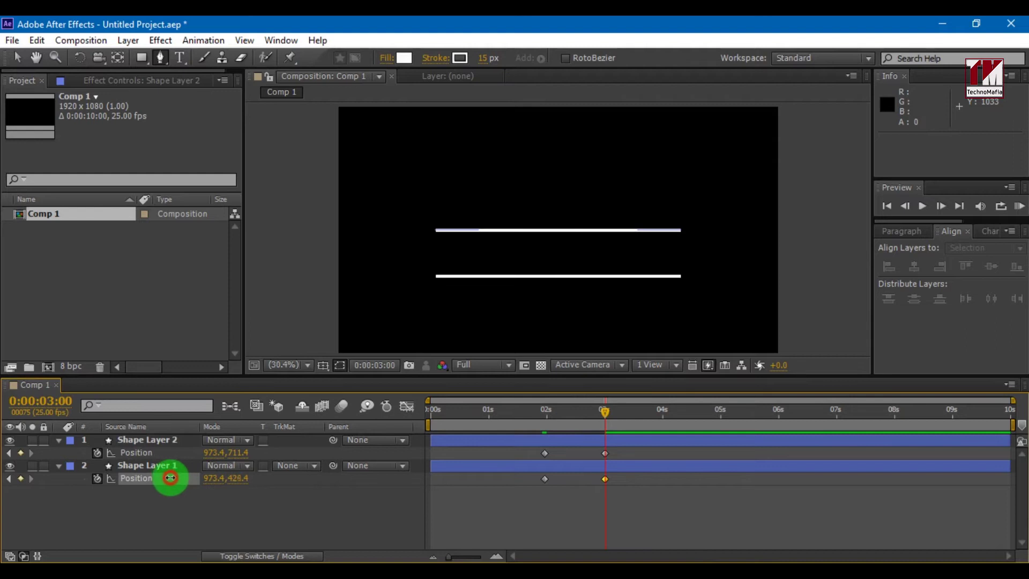
{"action": "left_click_drag", "start_coordinate": [150, 478], "coordinate": [139, 478]}
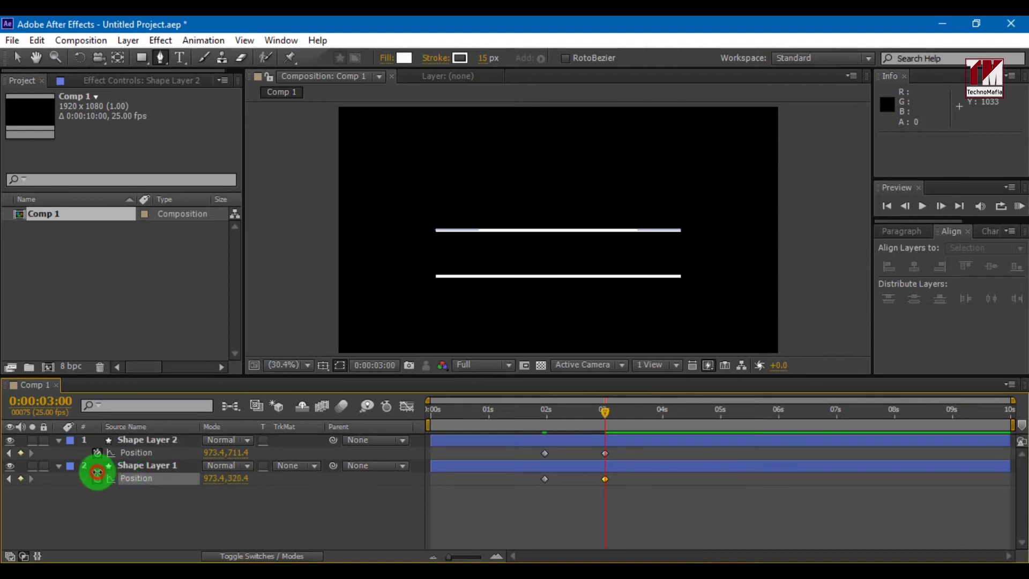
{"action": "left_click_drag", "start_coordinate": [90, 471], "coordinate": [91, 471]}
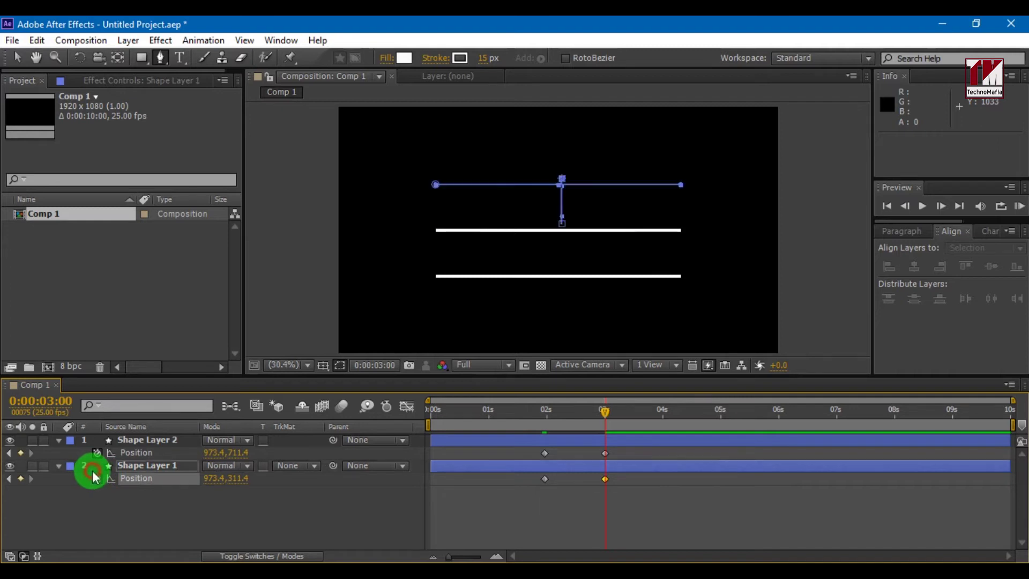
{"action": "left_click", "coordinate": [284, 499]}
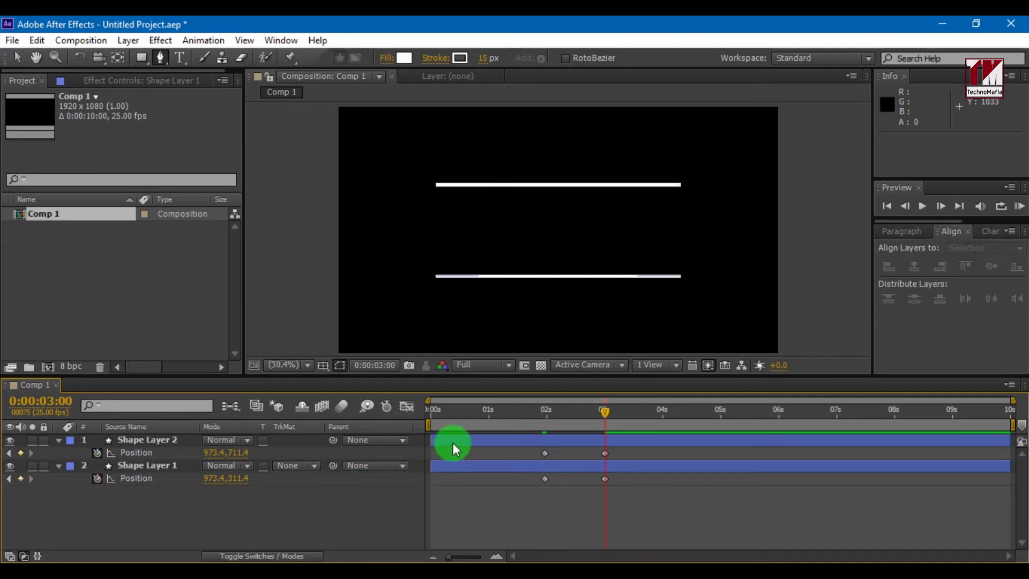
{"action": "left_click", "coordinate": [459, 413]}
{"action": "key", "text": "space"}
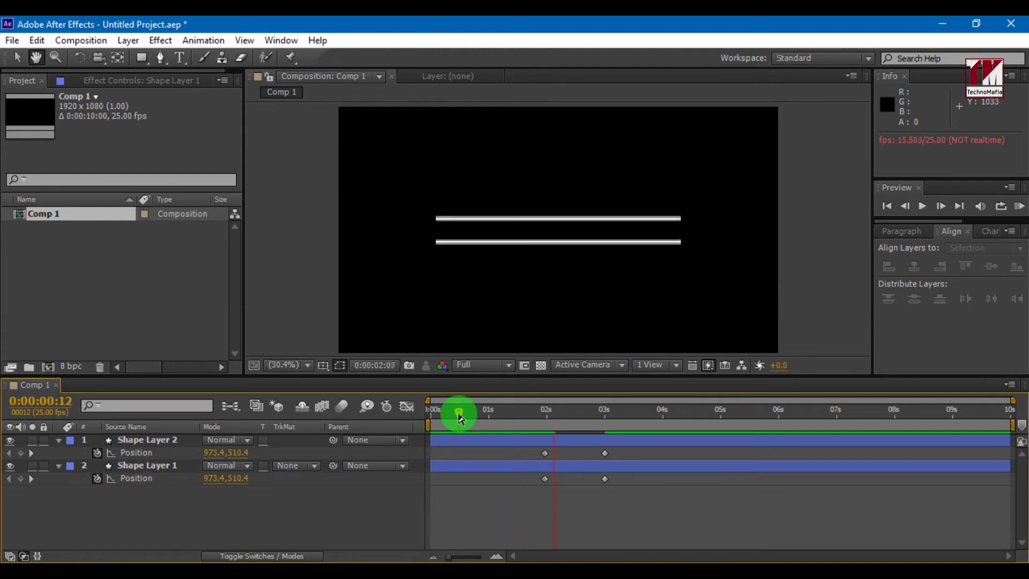
Create a text layer reading 'REVEAL TEXT' between the two white lines.
{"action": "key", "text": "g"}
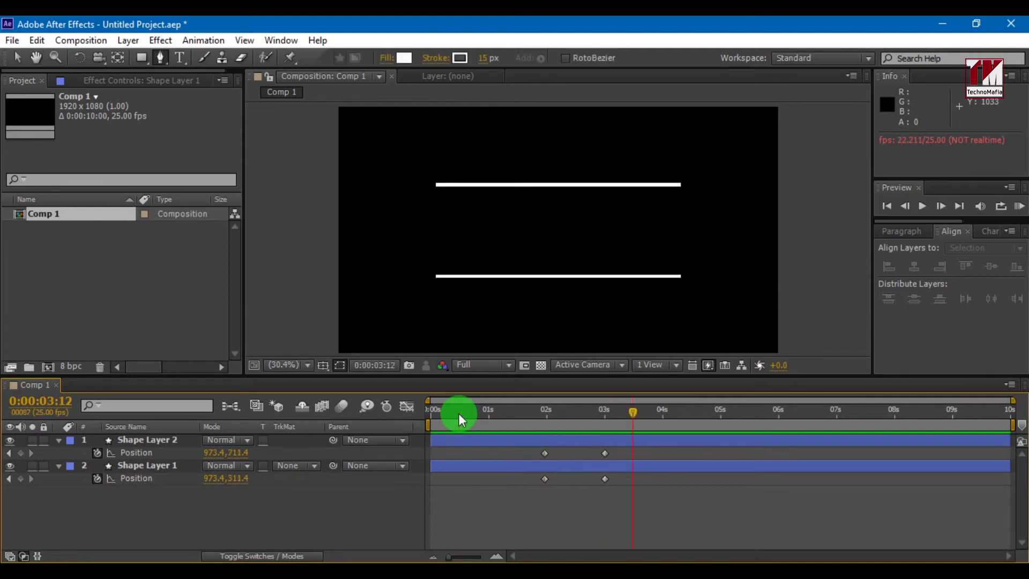
{"action": "left_click", "coordinate": [181, 58]}
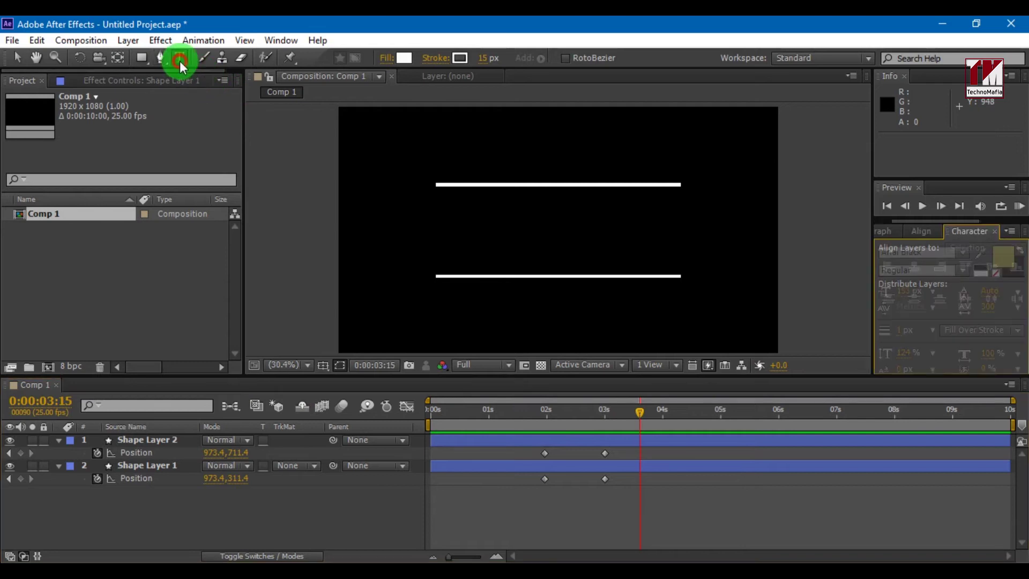
{"action": "left_click", "coordinate": [462, 221]}
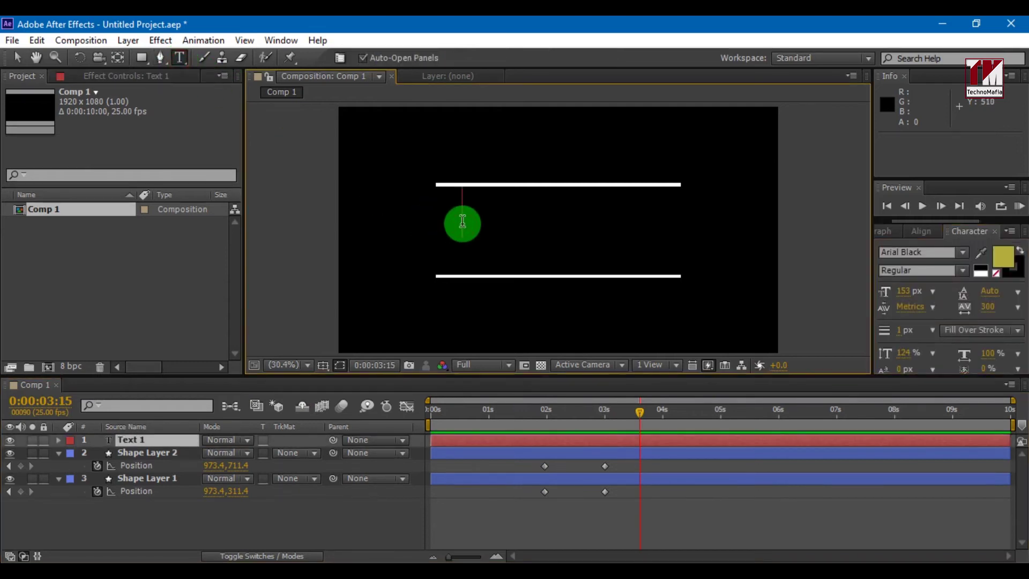
{"action": "type", "text": "REVE"}
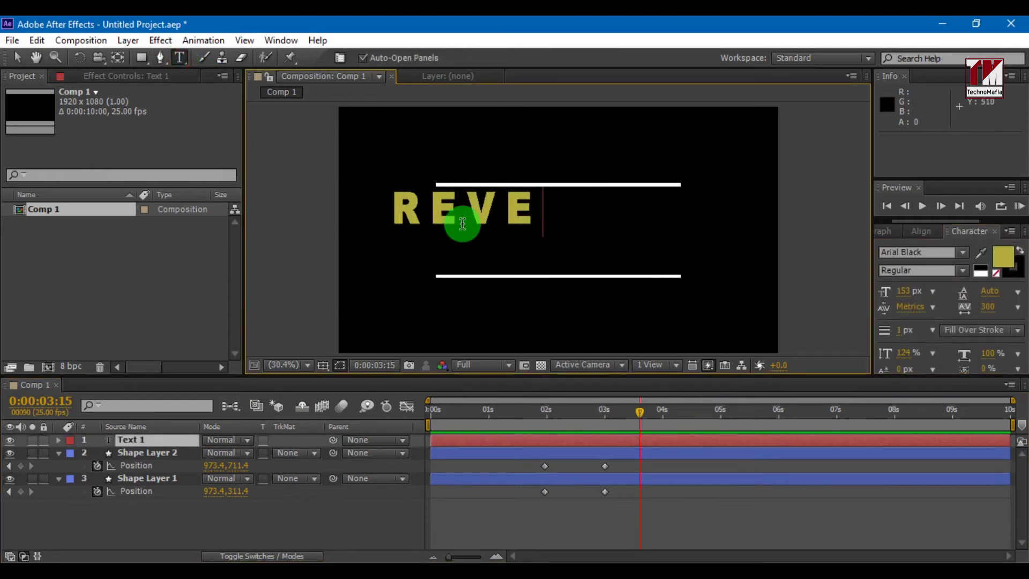
{"action": "type", "text": "AL TEXT"}
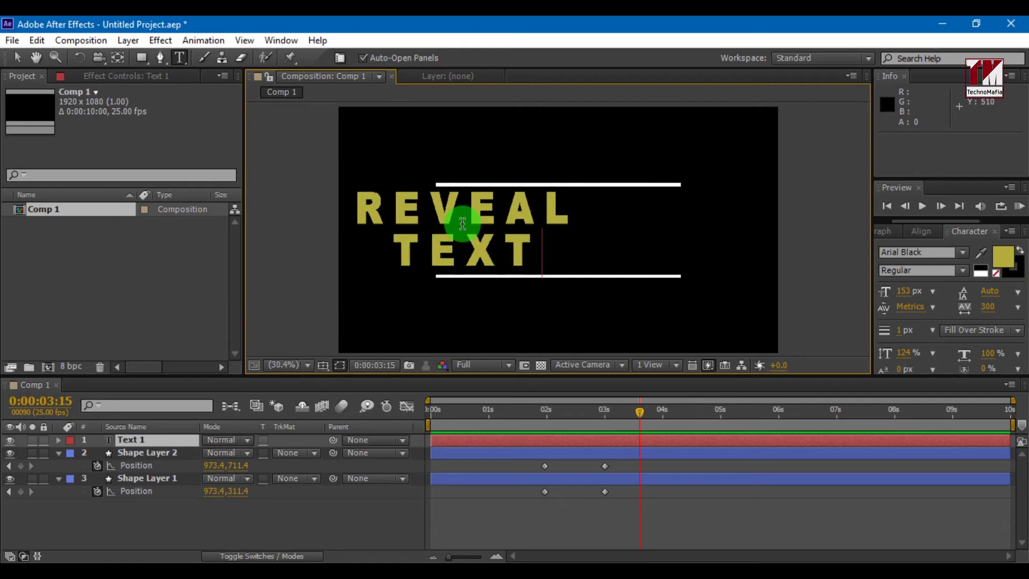
{"action": "scroll", "coordinate": [462, 223], "scroll_direction": "up", "scroll_amount": 1}
Centre the REVEAL TEXT layer horizontally and vertically in the composition.
{"action": "key", "text": "ctrl+a"}
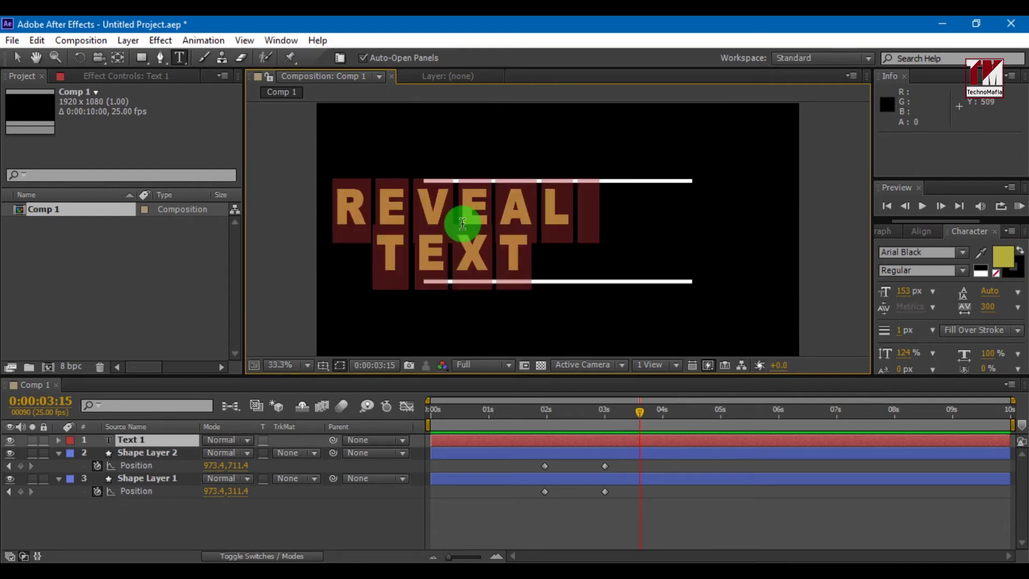
{"action": "left_click", "coordinate": [917, 232]}
{"action": "left_click", "coordinate": [915, 264]}
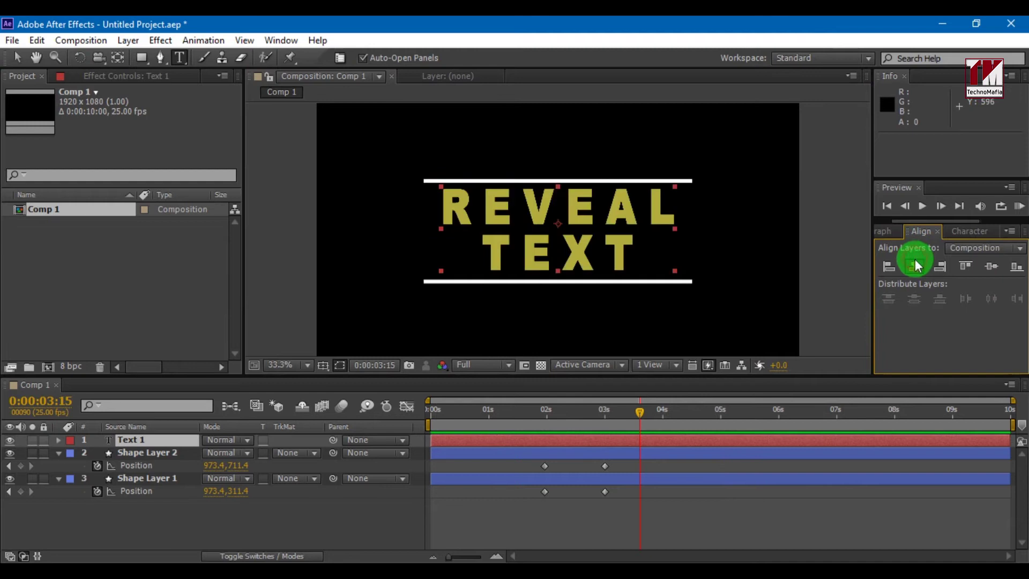
{"action": "left_click", "coordinate": [992, 266]}
{"action": "left_click", "coordinate": [328, 533]}
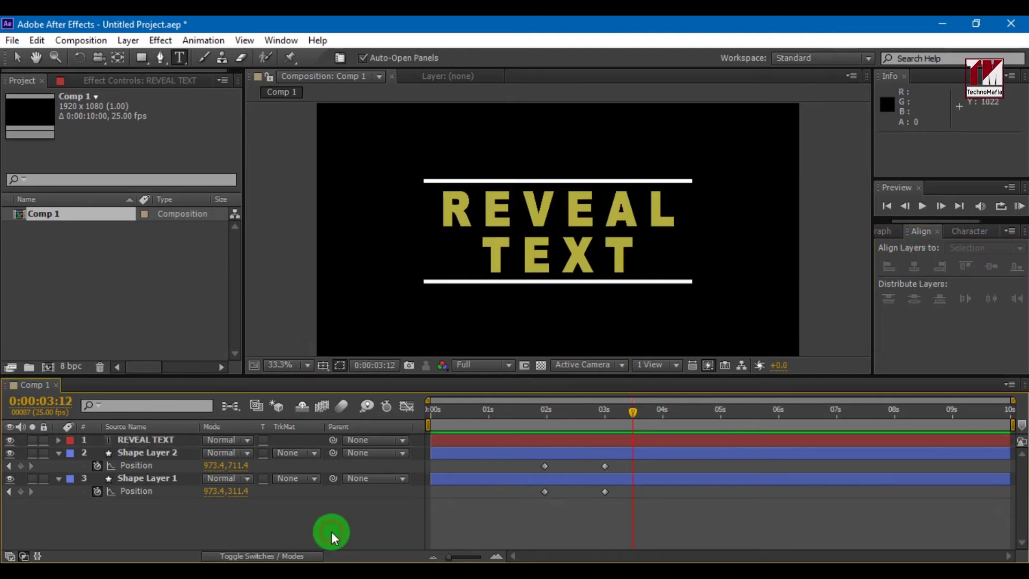
Draw a rectangle from the top line's left end to the bottom line's right end, filled black.
{"action": "left_click", "coordinate": [139, 59]}
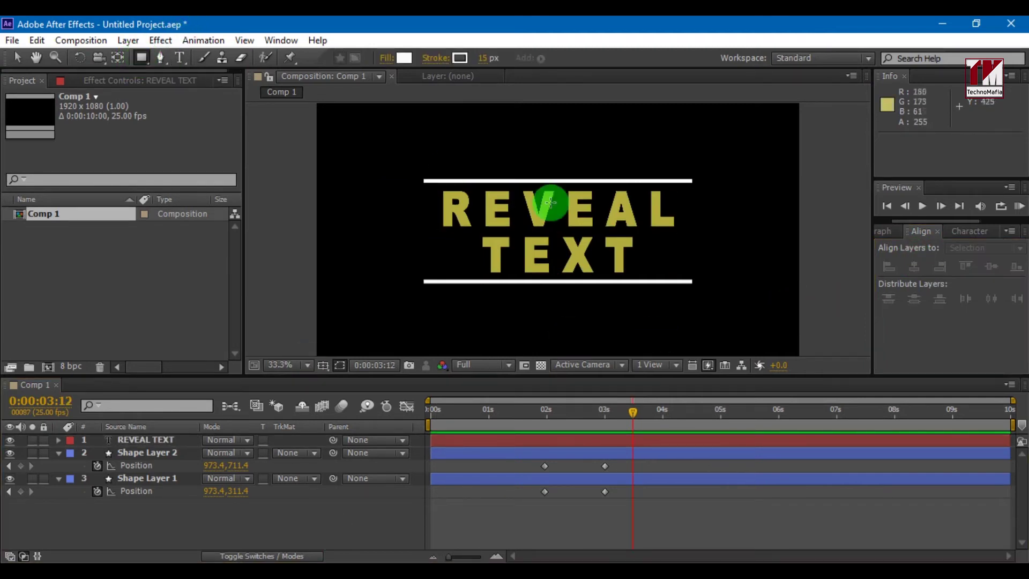
{"action": "left_click_drag", "start_coordinate": [416, 175], "coordinate": [699, 287]}
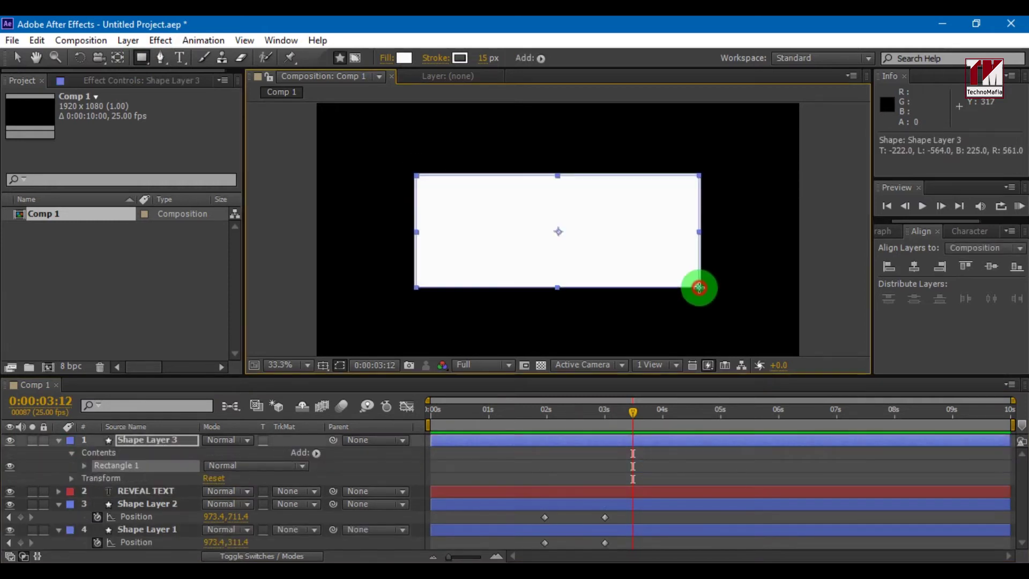
{"action": "left_click", "coordinate": [403, 58]}
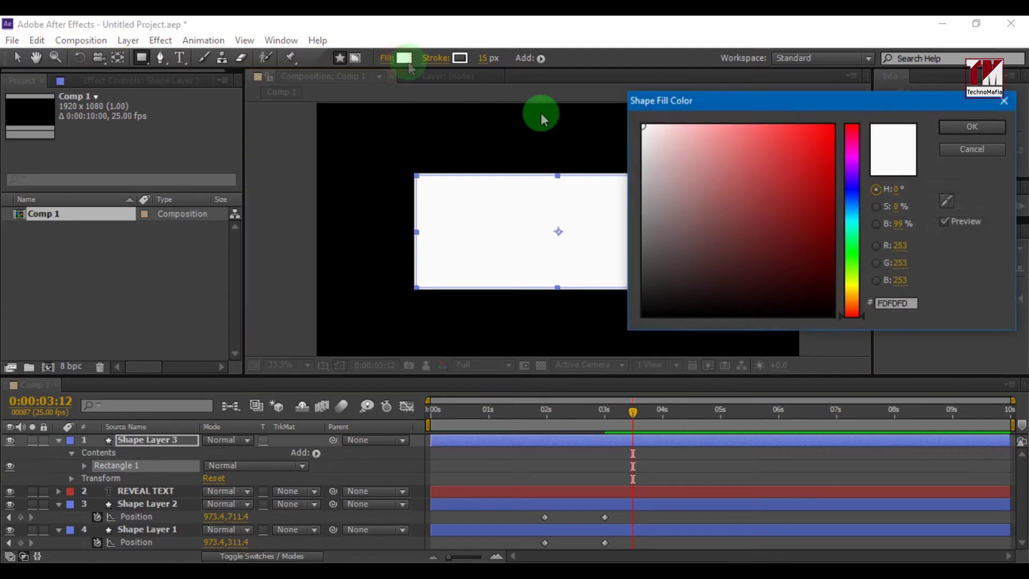
{"action": "left_click", "coordinate": [836, 321]}
{"action": "left_click", "coordinate": [965, 127]}
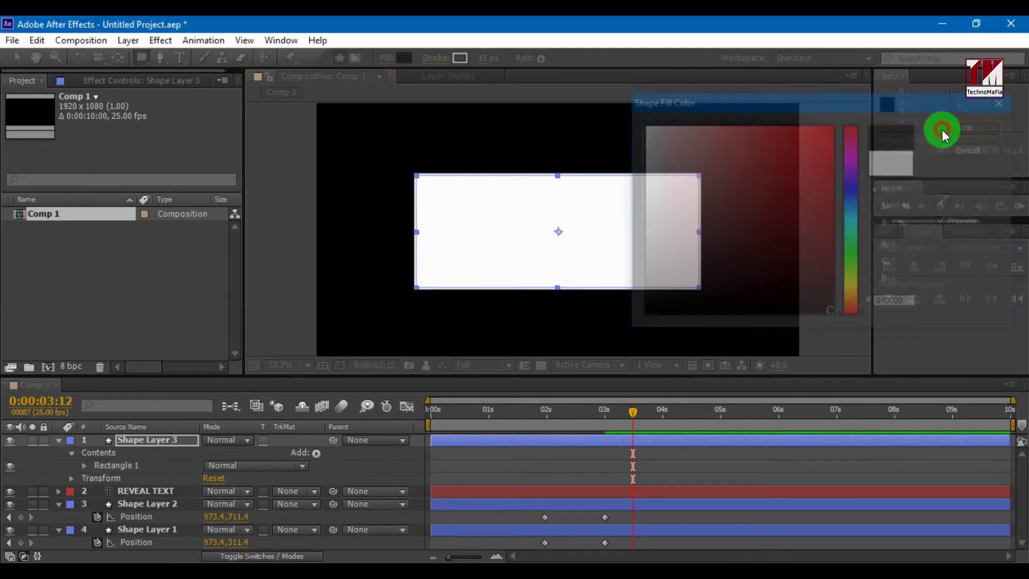
Set the rectangle's stroke to None.
{"action": "left_click", "coordinate": [436, 59]}
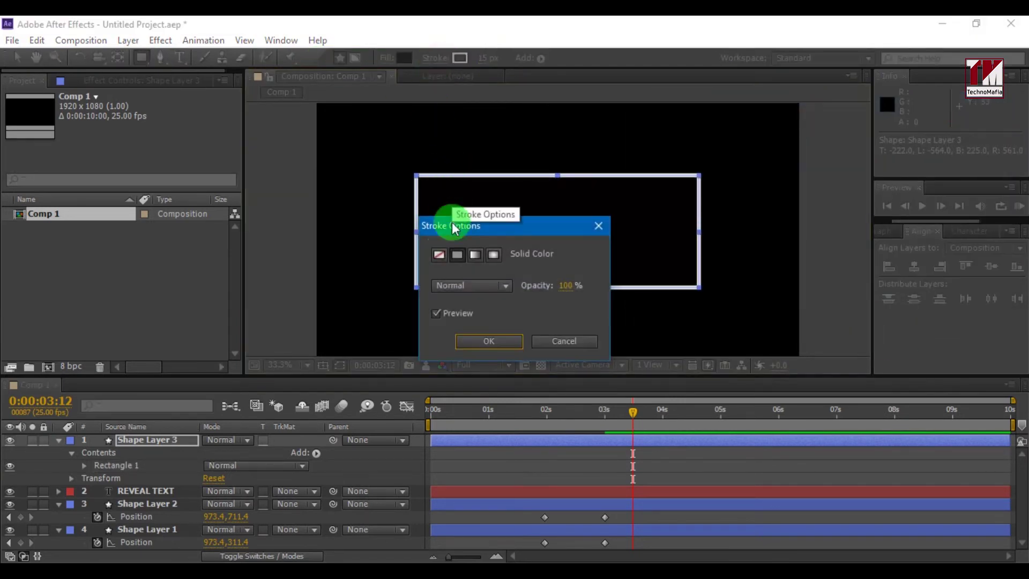
{"action": "left_click", "coordinate": [440, 252]}
{"action": "left_click", "coordinate": [468, 343]}
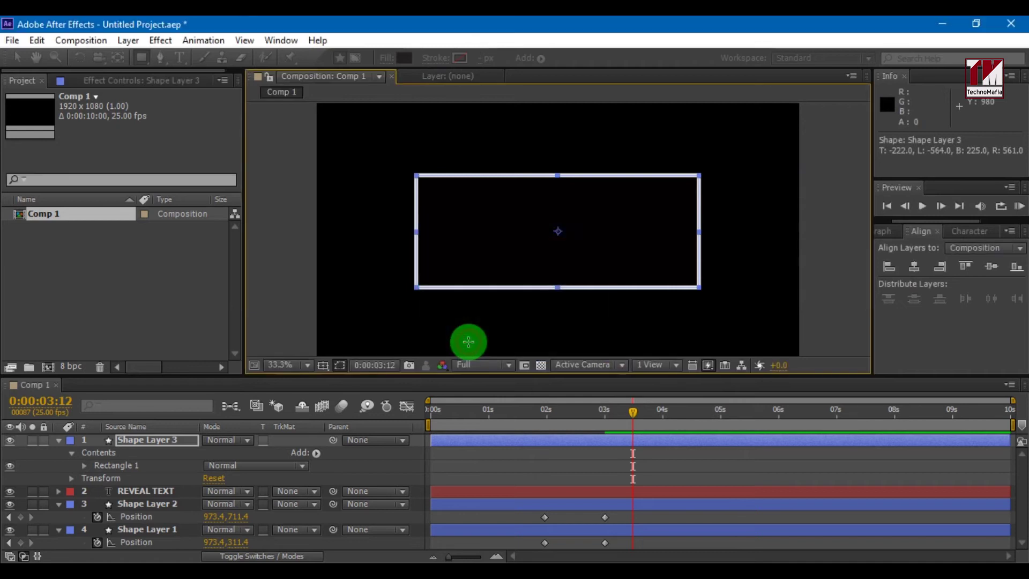
{"action": "left_click", "coordinate": [59, 440]}
Expand Shape Layer 3's Transform, unlink Scale, and enlarge the timeline panel.
{"action": "left_click", "coordinate": [71, 478]}
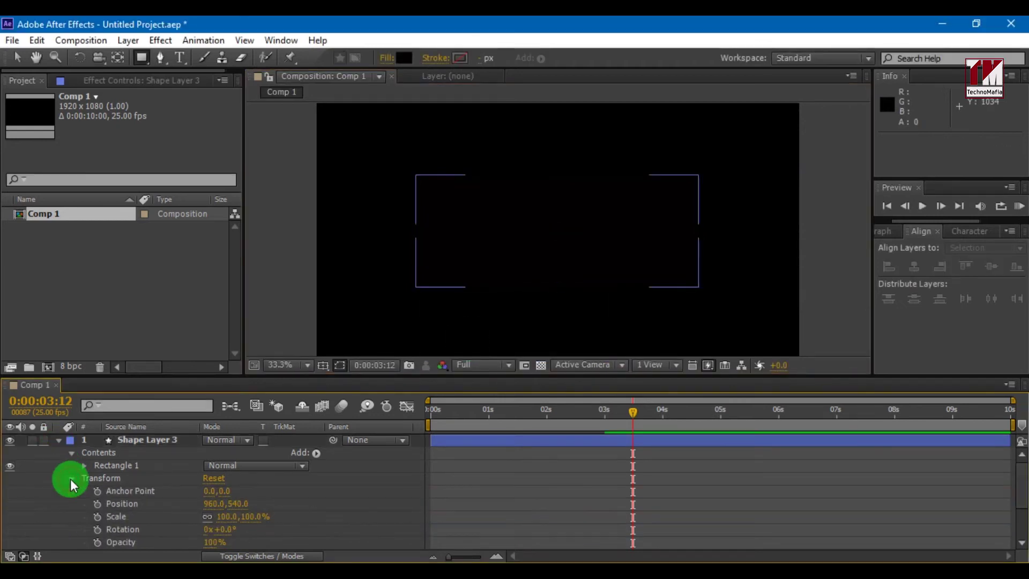
{"action": "left_click", "coordinate": [207, 517]}
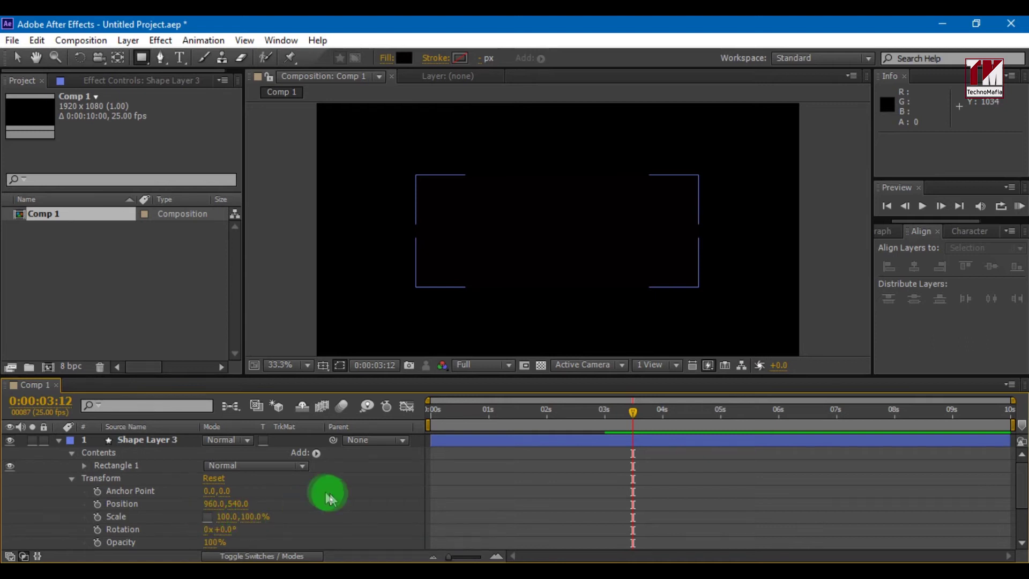
{"action": "left_click", "coordinate": [822, 460]}
{"action": "scroll", "coordinate": [562, 333], "scroll_direction": "down", "scroll_amount": 2}
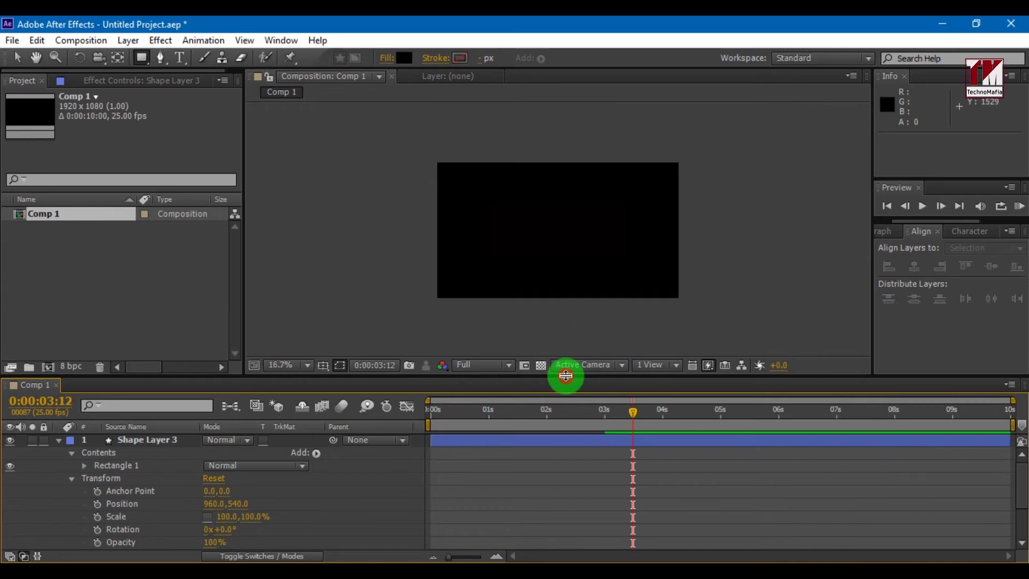
{"action": "left_click_drag", "start_coordinate": [566, 375], "coordinate": [563, 329]}
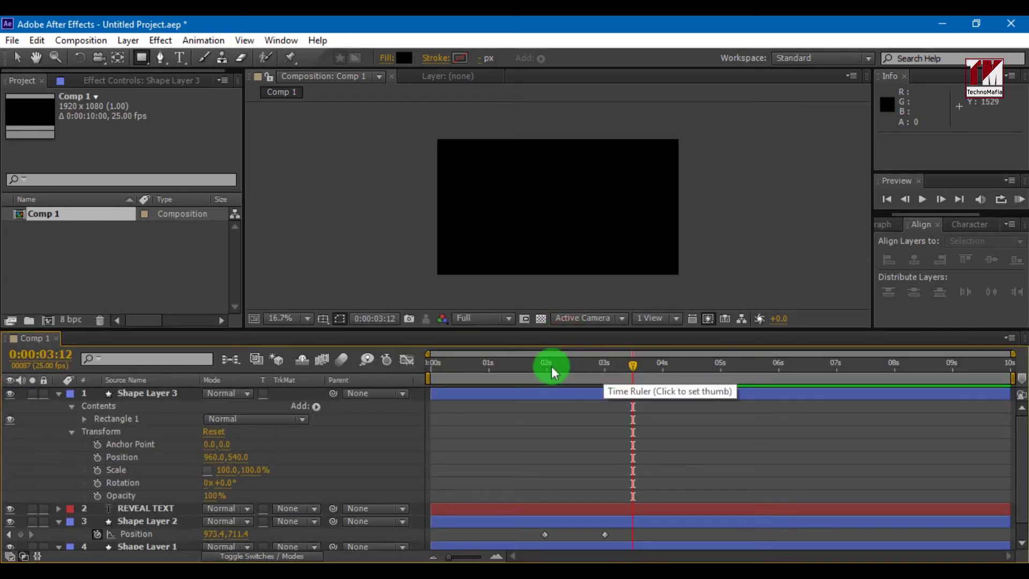
Keyframe the rectangle's Scale height at 0% on 1:24 and 100% on 3:00.
{"action": "left_click", "coordinate": [545, 365]}
{"action": "left_click", "coordinate": [97, 470]}
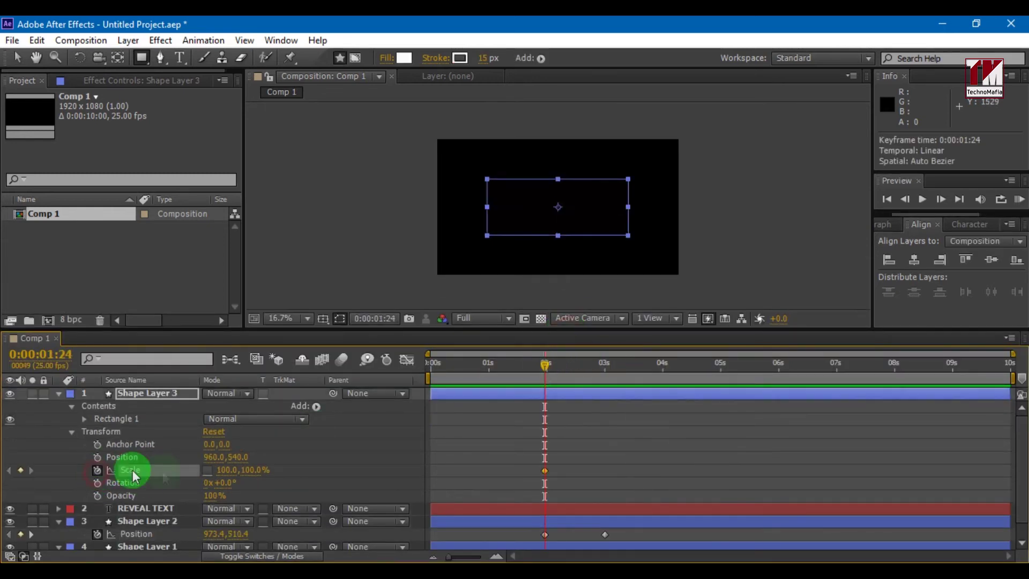
{"action": "left_click", "coordinate": [250, 469]}
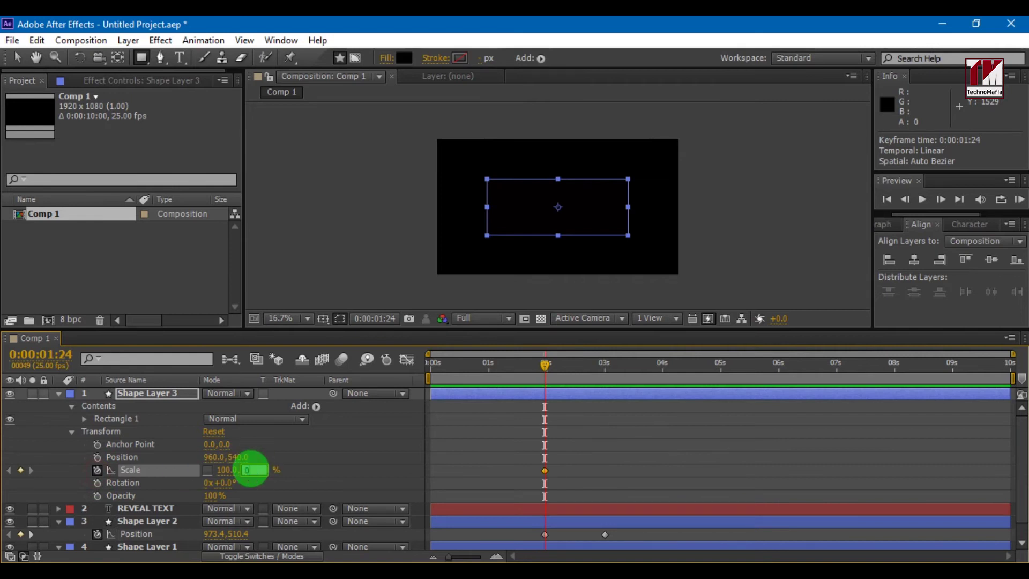
{"action": "type", "text": "0"}
{"action": "key", "text": "Return"}
{"action": "left_click", "coordinate": [564, 397]}
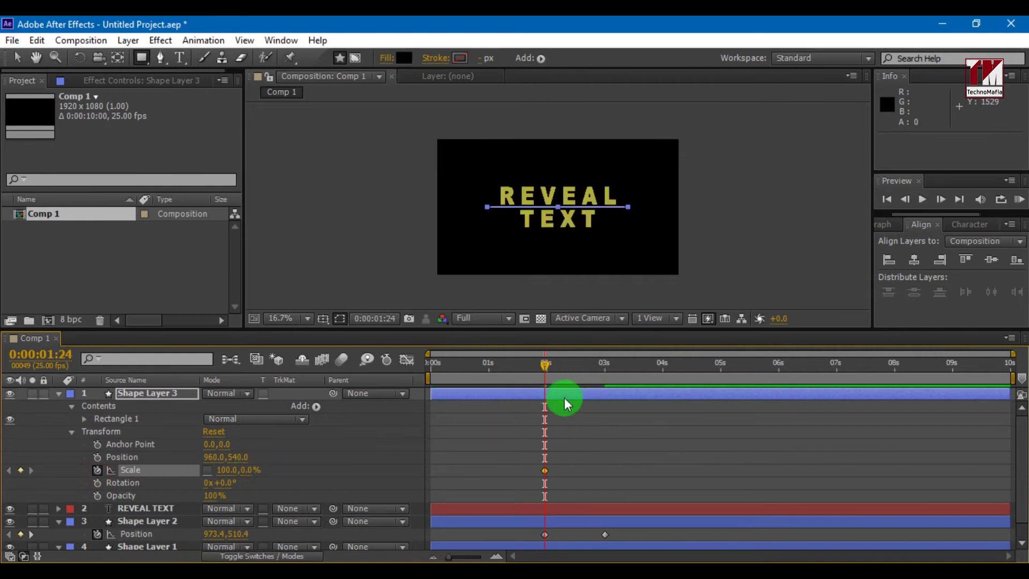
{"action": "left_click", "coordinate": [604, 366]}
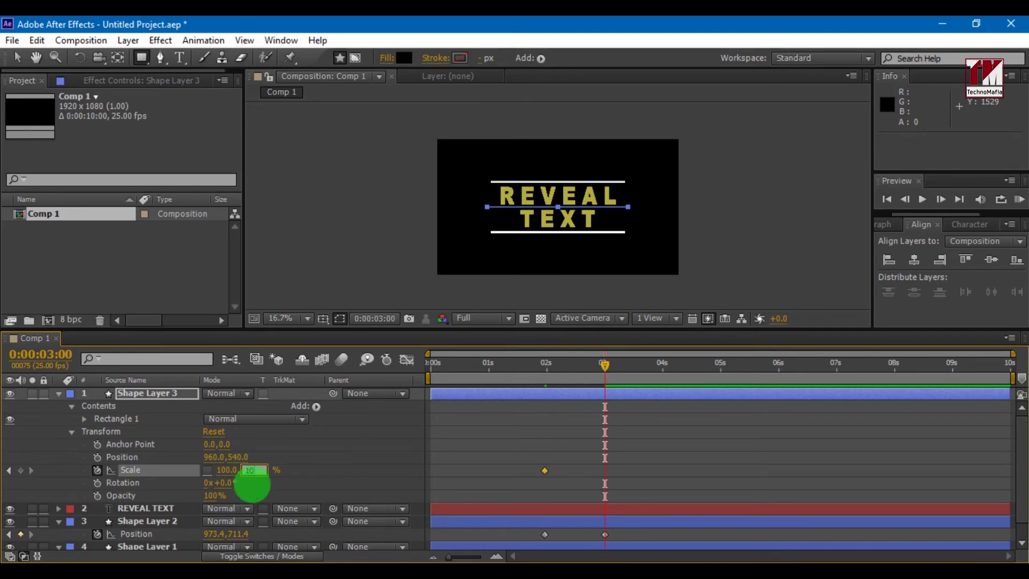
{"action": "left_click", "coordinate": [252, 485]}
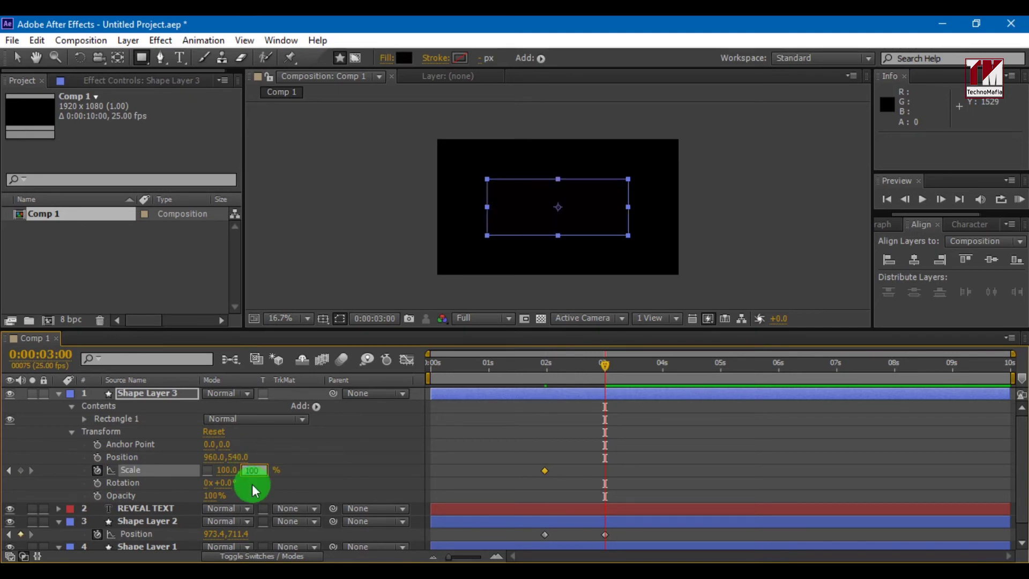
{"action": "left_click", "coordinate": [527, 366]}
{"action": "left_click", "coordinate": [541, 365]}
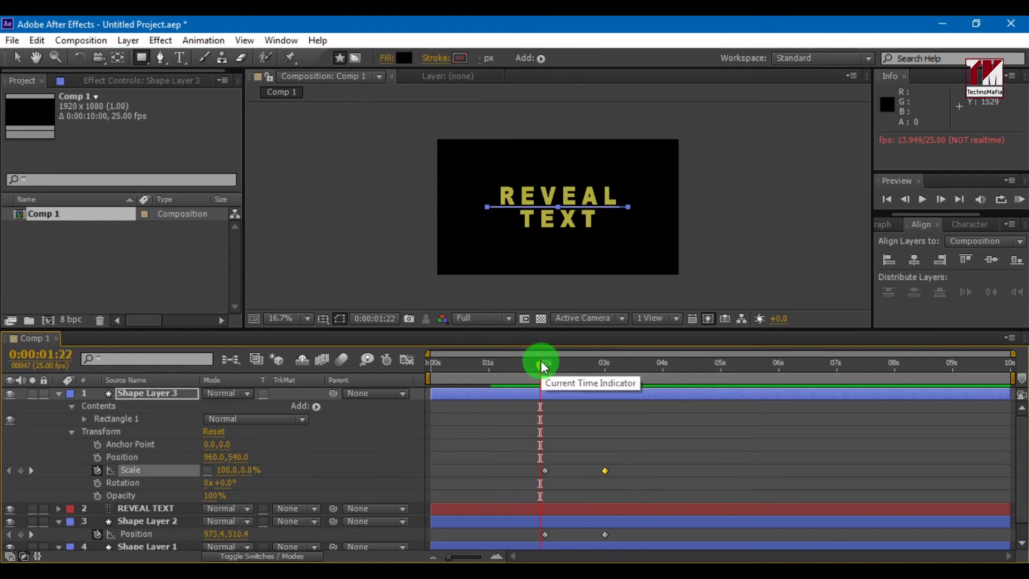
Set REVEAL TEXT's TrkMat to Alpha Matte 'Shape Layer 3' and preview the reveal.
{"action": "left_click", "coordinate": [58, 394]}
{"action": "left_click", "coordinate": [188, 407]}
{"action": "left_click", "coordinate": [287, 407]}
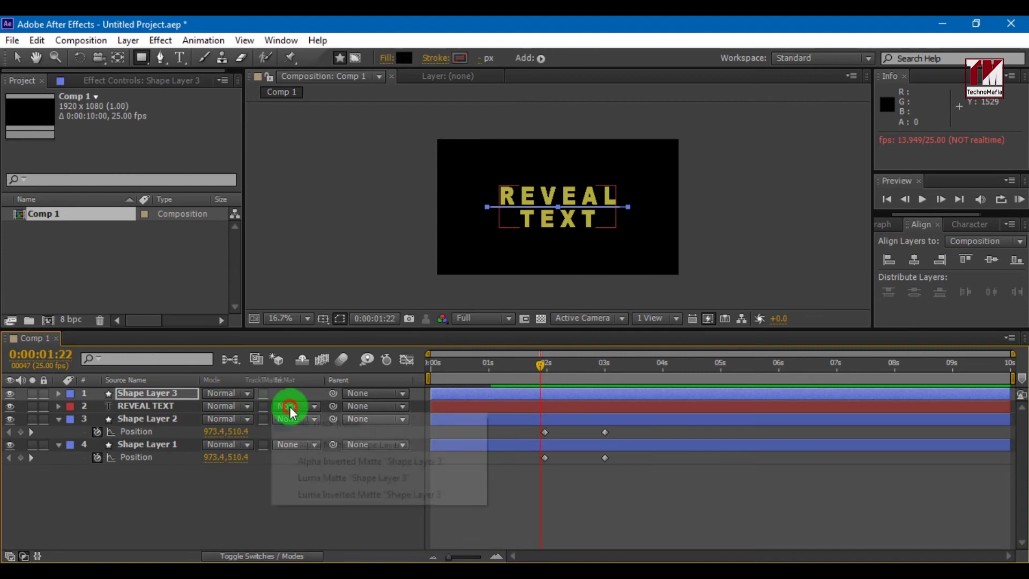
{"action": "left_click", "coordinate": [313, 441]}
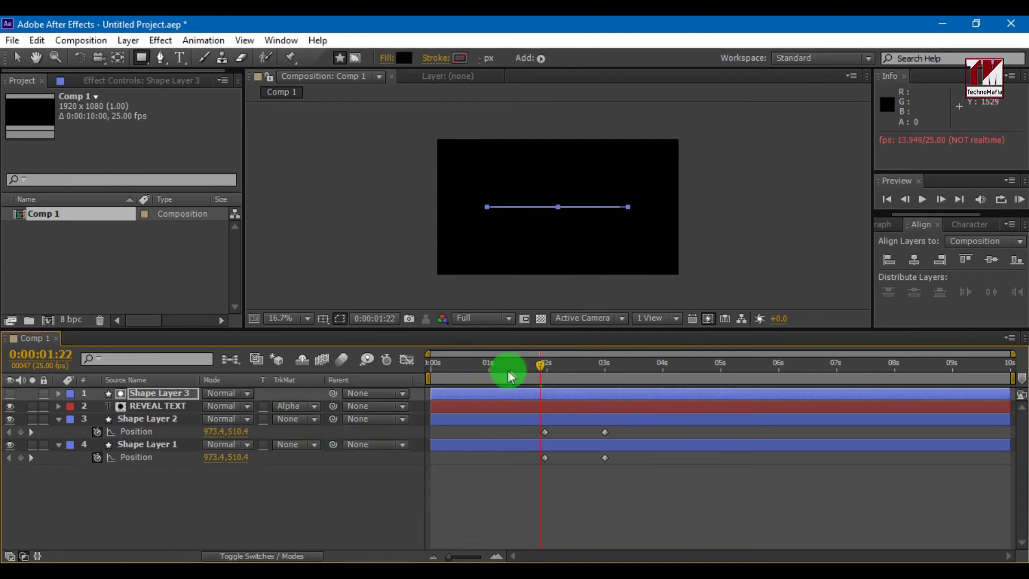
{"action": "key", "text": "space"}
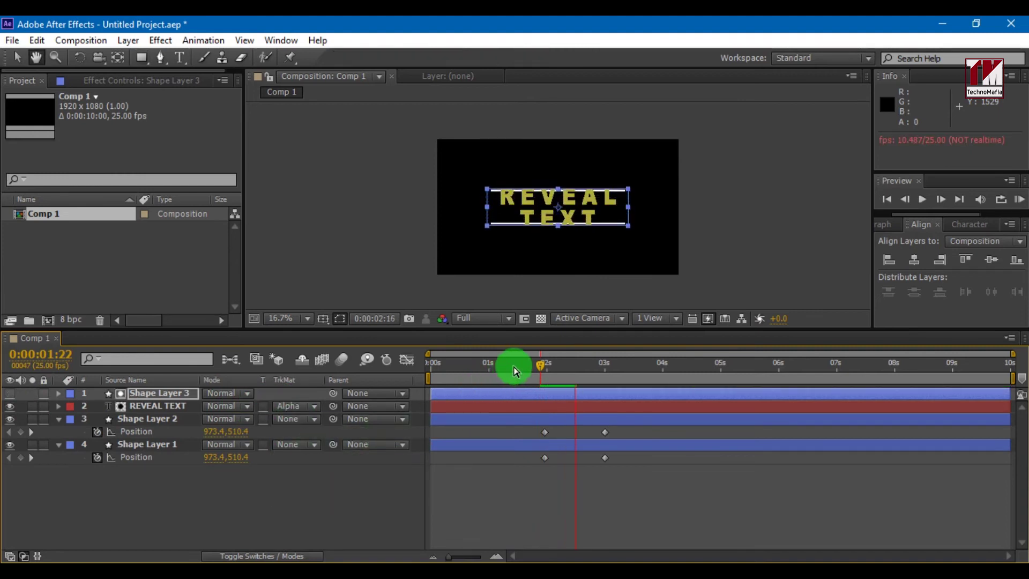
Show Shape Layer 3's Scale keyframes zoomed in and nudge the first one to 2 seconds.
{"action": "left_click", "coordinate": [556, 365]}
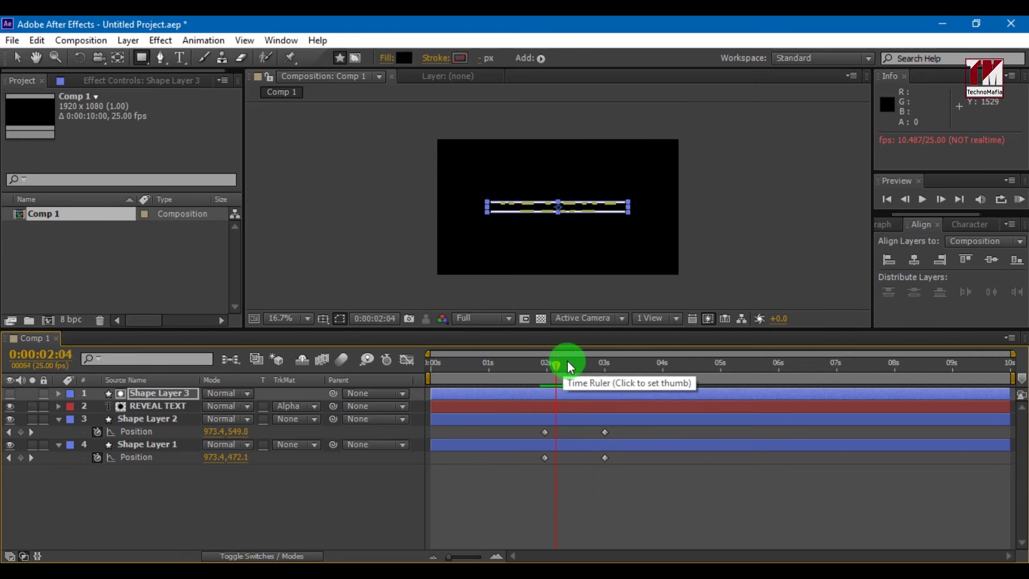
{"action": "left_click", "coordinate": [58, 394]}
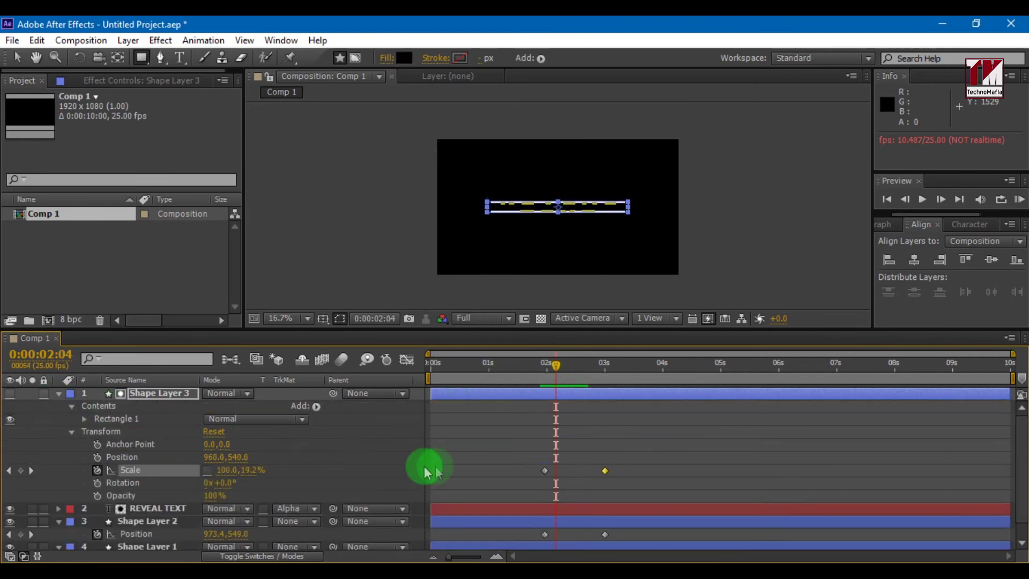
{"action": "left_click", "coordinate": [544, 470]}
{"action": "left_click", "coordinate": [496, 556]}
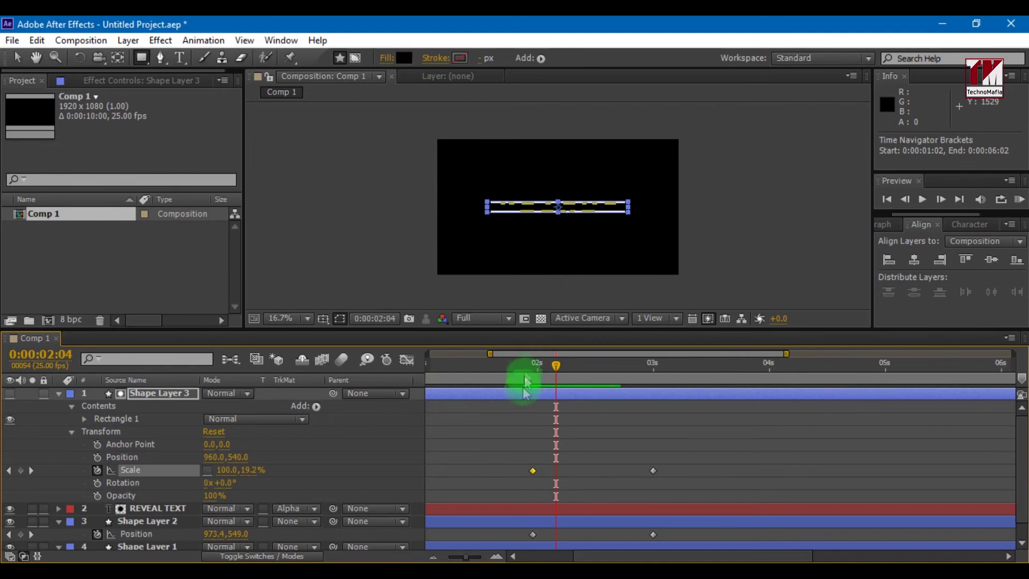
{"action": "left_click_drag", "start_coordinate": [528, 329], "coordinate": [525, 379]}
{"action": "left_click", "coordinate": [532, 520]}
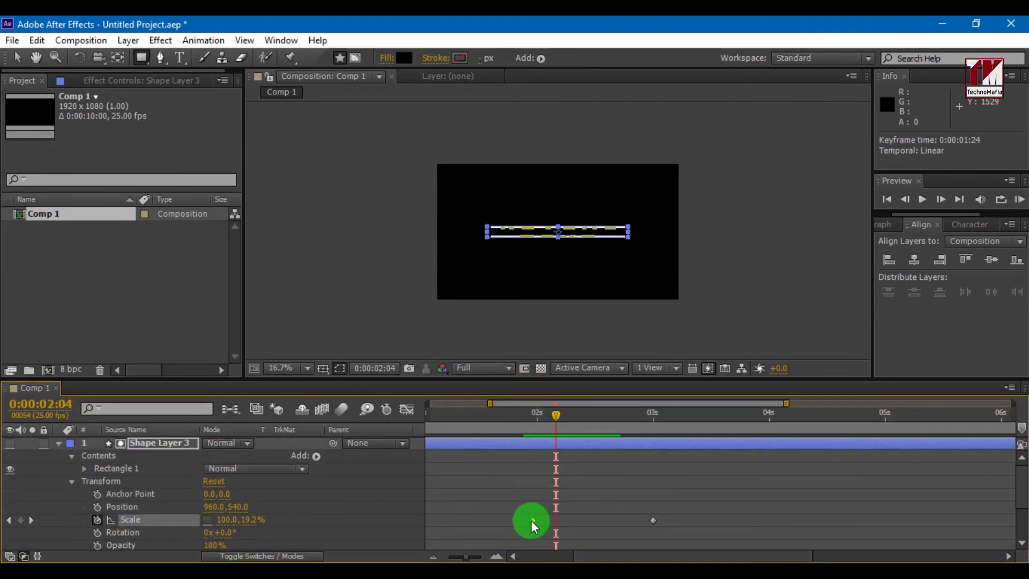
{"action": "left_click_drag", "start_coordinate": [533, 519], "coordinate": [536, 520]}
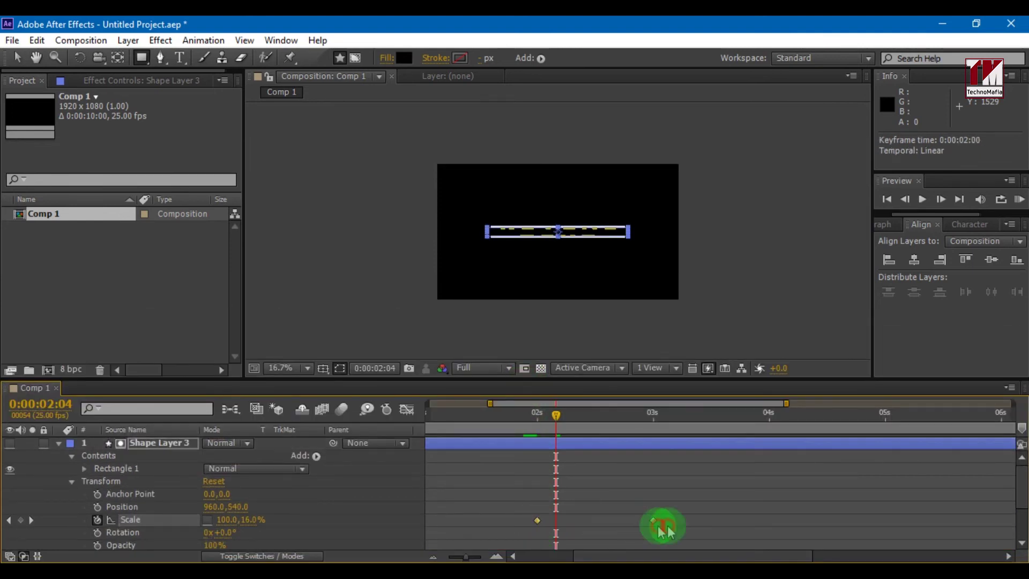
Apply Keyframe Assistant > Easy Ease to the Scale keyframes.
{"action": "left_click_drag", "start_coordinate": [663, 528], "coordinate": [525, 508]}
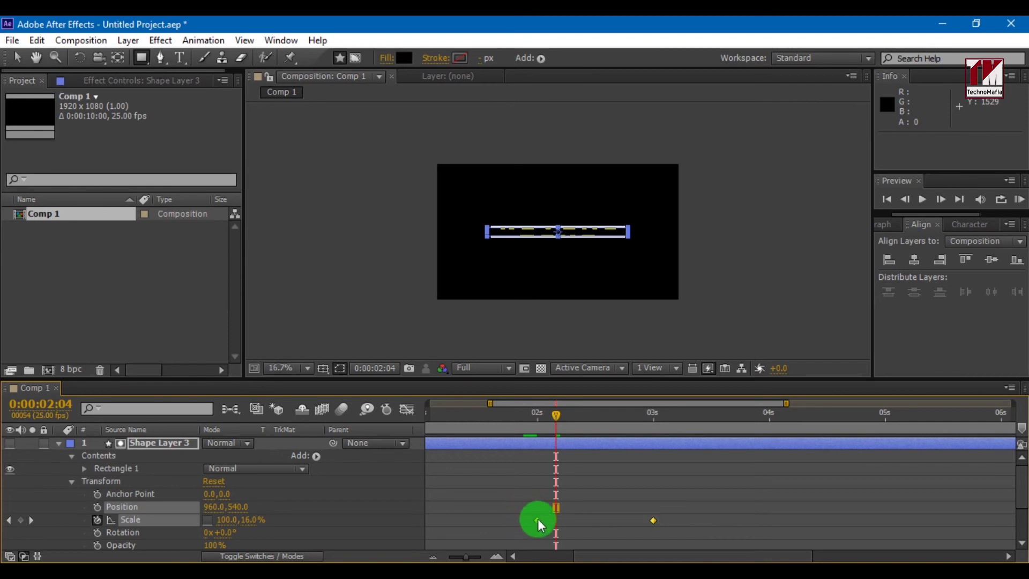
{"action": "right_click", "coordinate": [538, 519]}
{"action": "mouse_move", "coordinate": [645, 507]}
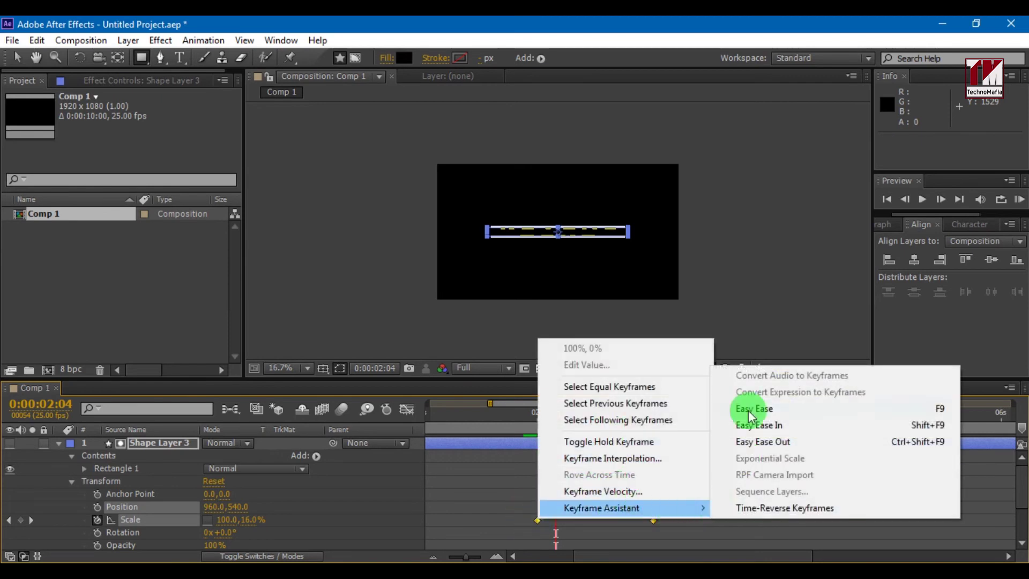
{"action": "left_click", "coordinate": [750, 411]}
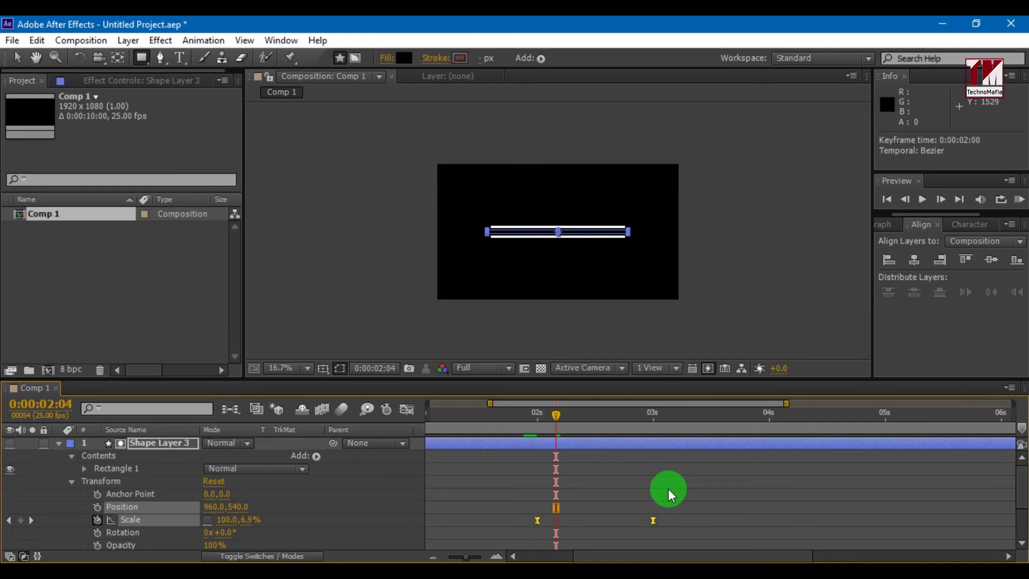
Check the opening matte and move the final Scale keyframe later to 0:00:03:07.
{"action": "left_click", "coordinate": [578, 415]}
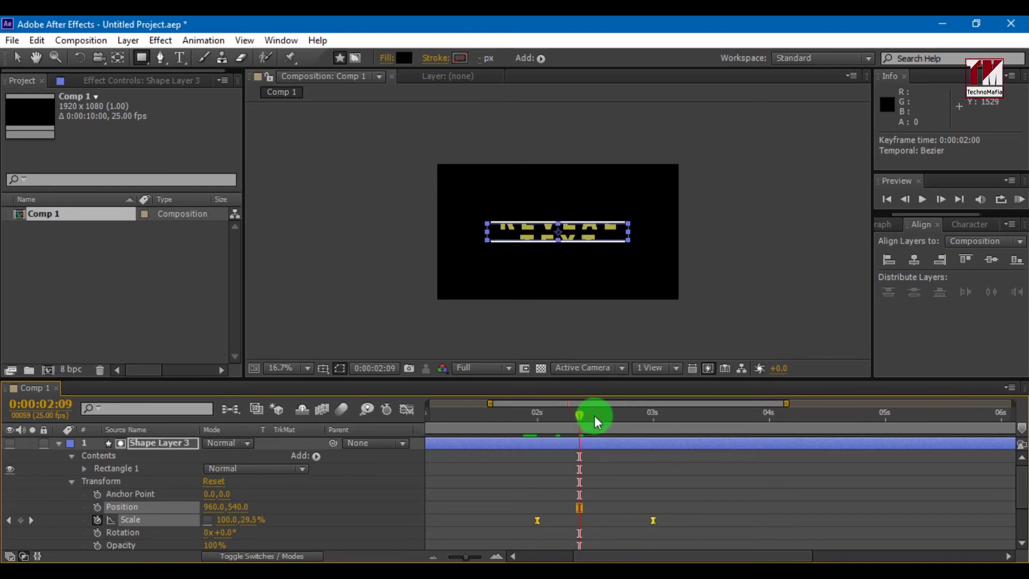
{"action": "left_click", "coordinate": [594, 415]}
{"action": "left_click", "coordinate": [537, 528]}
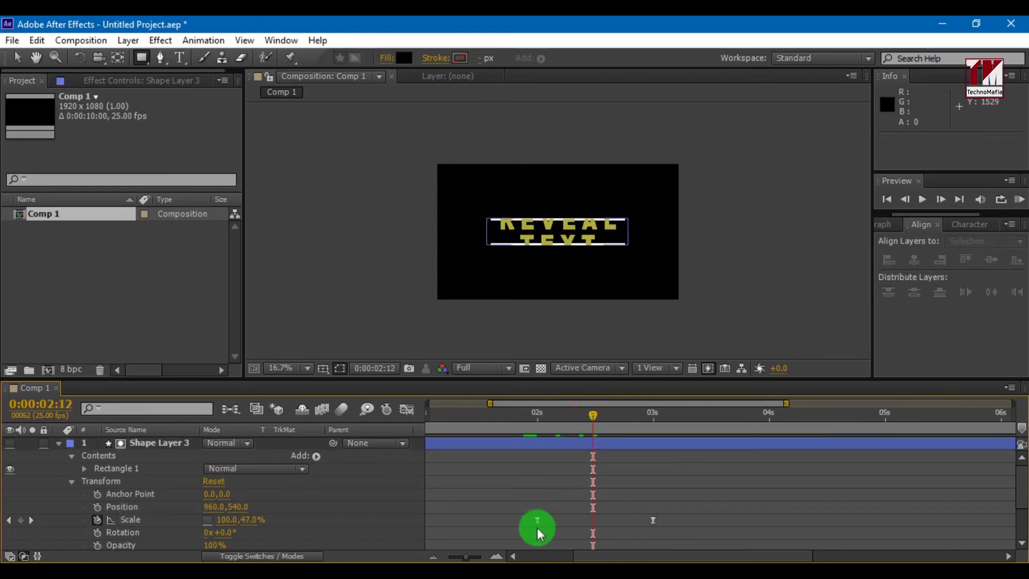
{"action": "left_click_drag", "start_coordinate": [537, 416], "coordinate": [601, 415]}
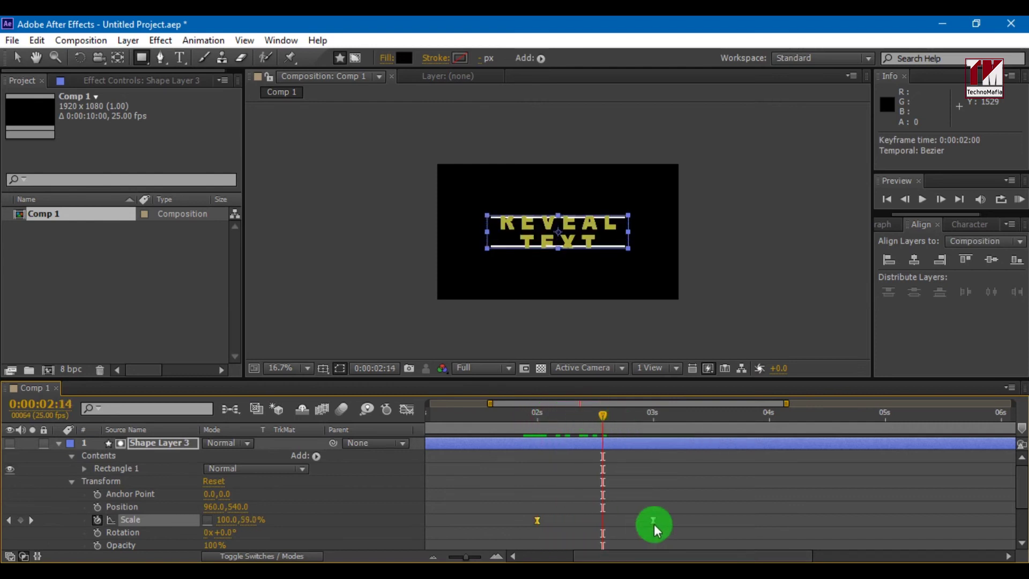
{"action": "left_click_drag", "start_coordinate": [654, 523], "coordinate": [685, 523]}
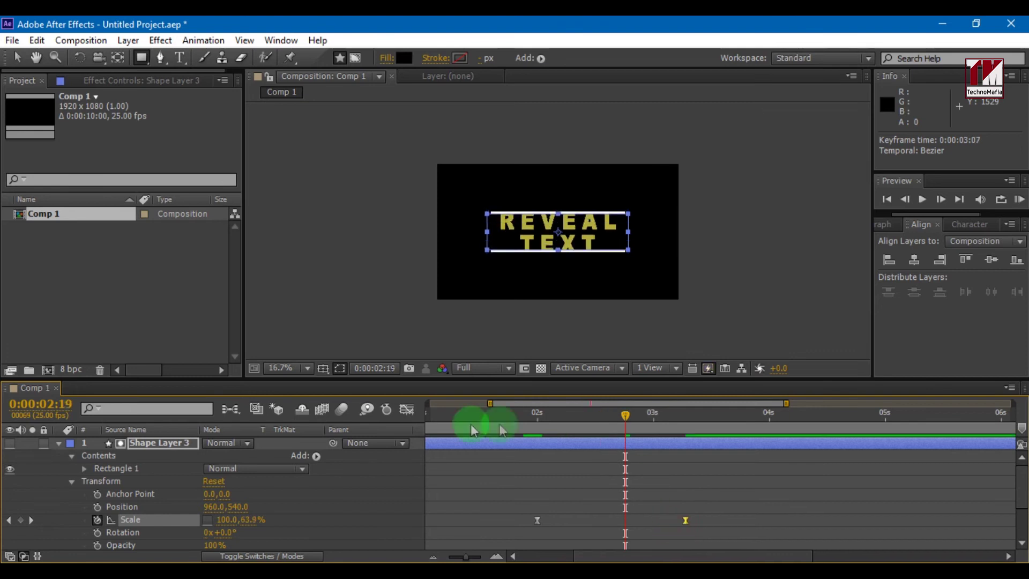
Push the final Scale keyframe to 0:00:03:07 and show the full 10-second timeline.
{"action": "left_click", "coordinate": [464, 415]}
{"action": "left_click", "coordinate": [432, 557]}
{"action": "left_click", "coordinate": [459, 414]}
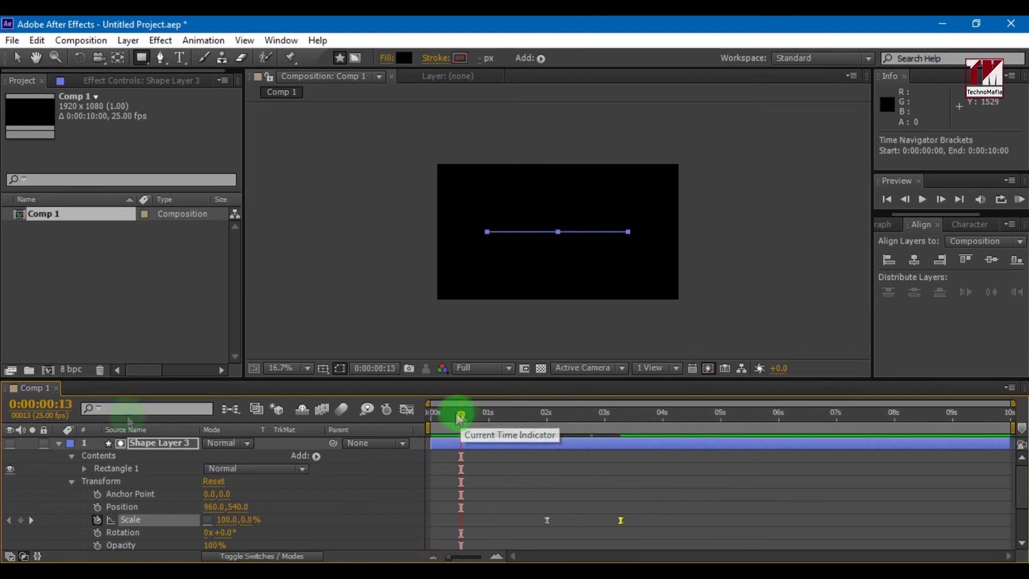
{"action": "left_click", "coordinate": [58, 443]}
{"action": "left_click", "coordinate": [305, 524]}
Preview the reveal from 0:00:00:20, then put the time at 6 seconds.
{"action": "key", "text": "h"}
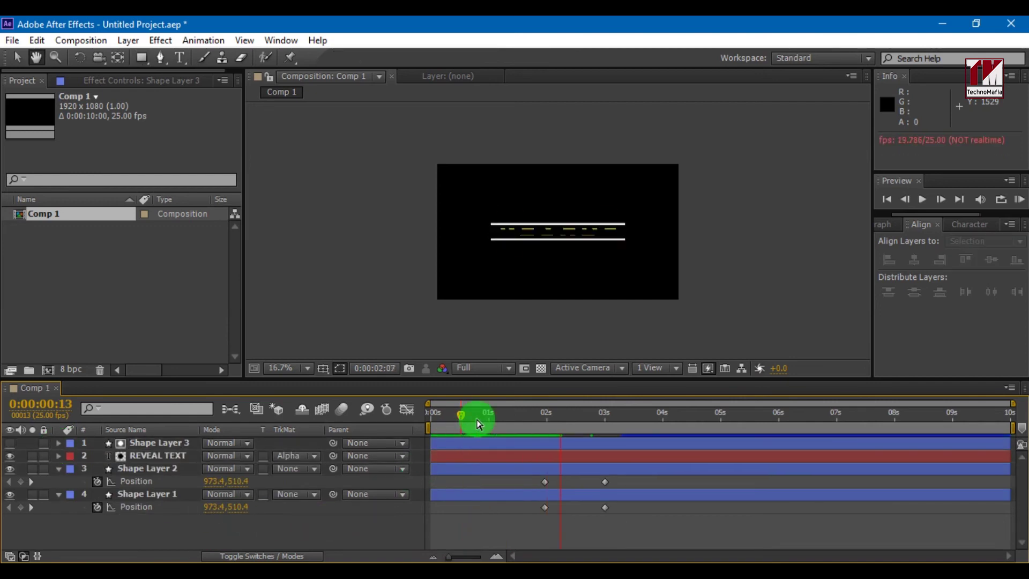
{"action": "key", "text": "q"}
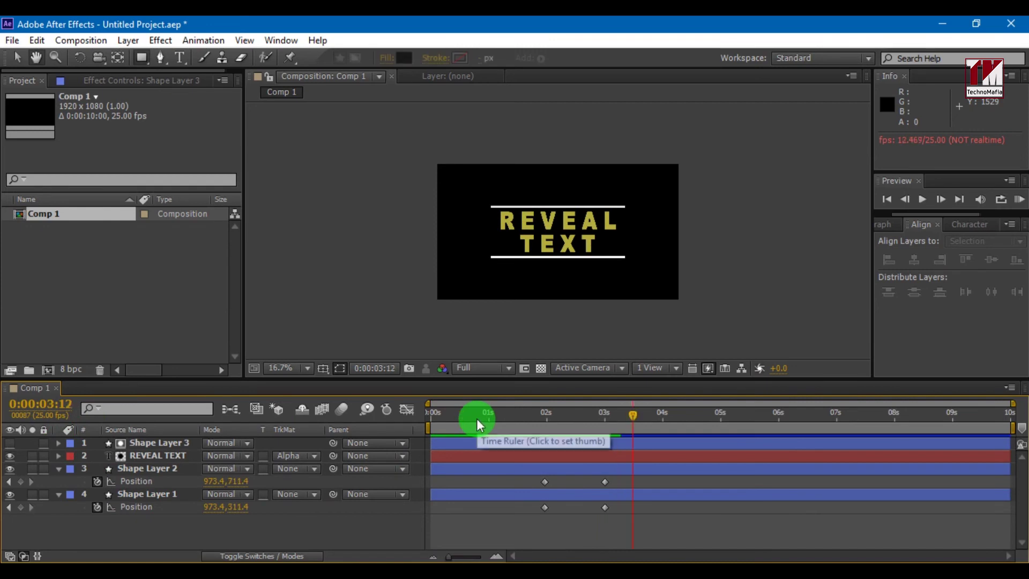
{"action": "left_click", "coordinate": [478, 417]}
{"action": "key", "text": "space"}
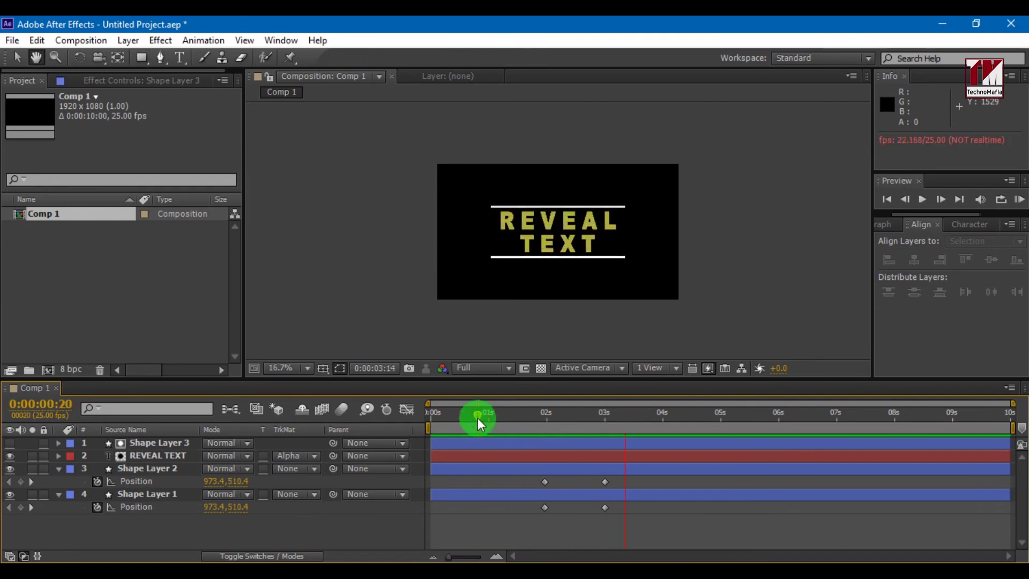
{"action": "key", "text": "space"}
{"action": "left_click", "coordinate": [721, 412]}
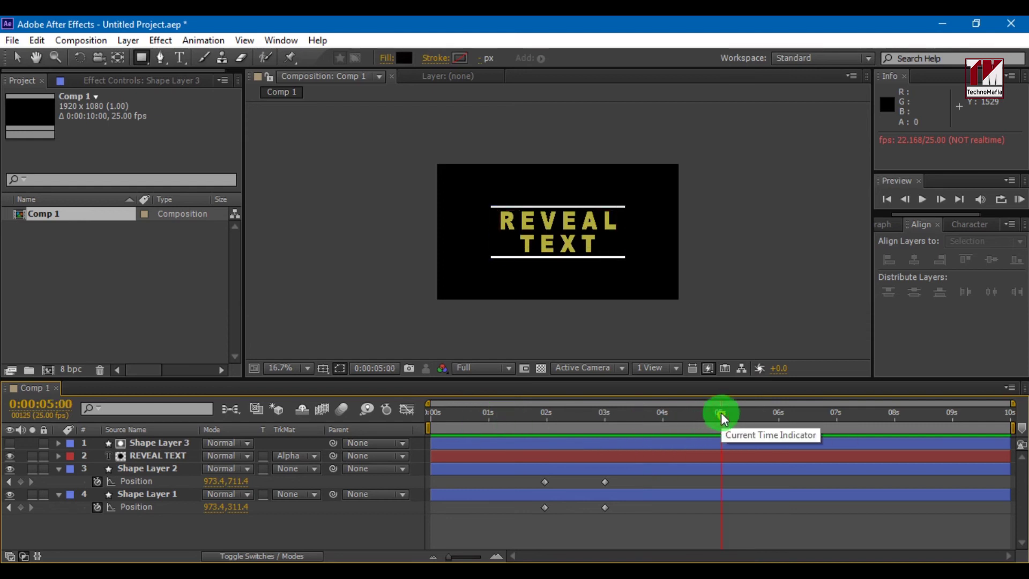
{"action": "left_click", "coordinate": [780, 413]}
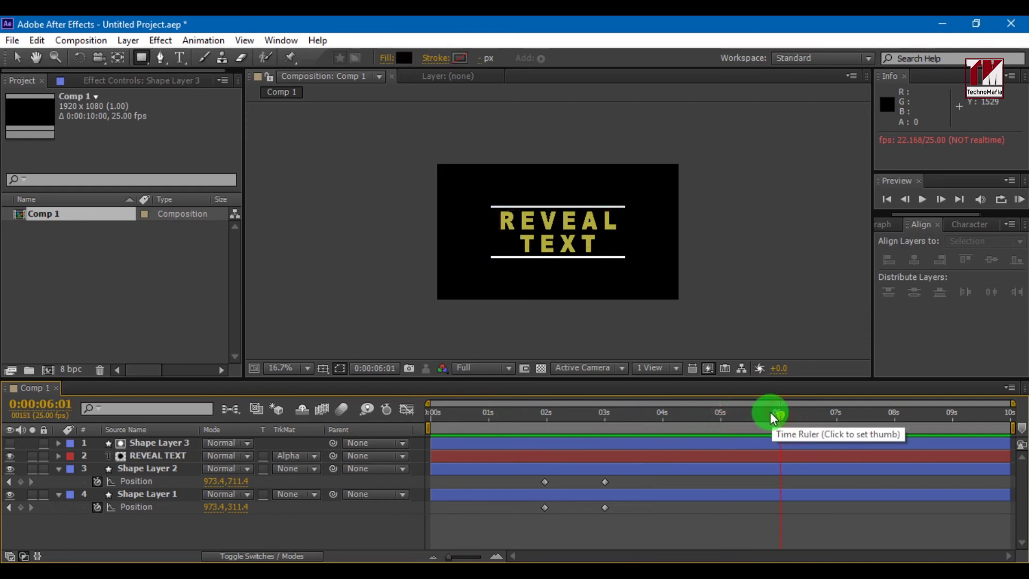
Add hold keyframes at 6:01: Position for both lines, Scale for Shape Layer 3.
{"action": "left_click", "coordinate": [20, 507]}
{"action": "left_click", "coordinate": [20, 481]}
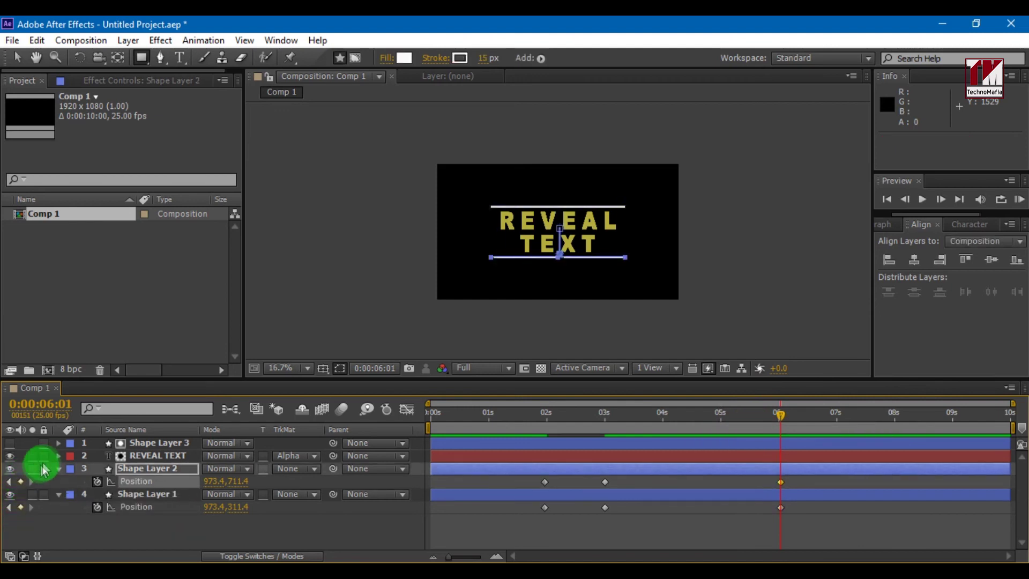
{"action": "left_click", "coordinate": [58, 443]}
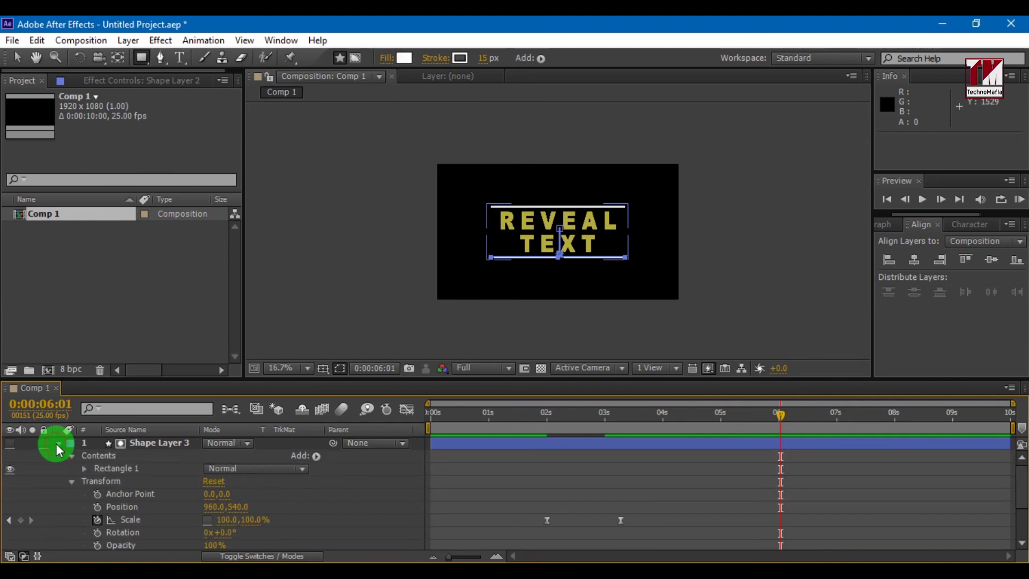
{"action": "left_click", "coordinate": [20, 520]}
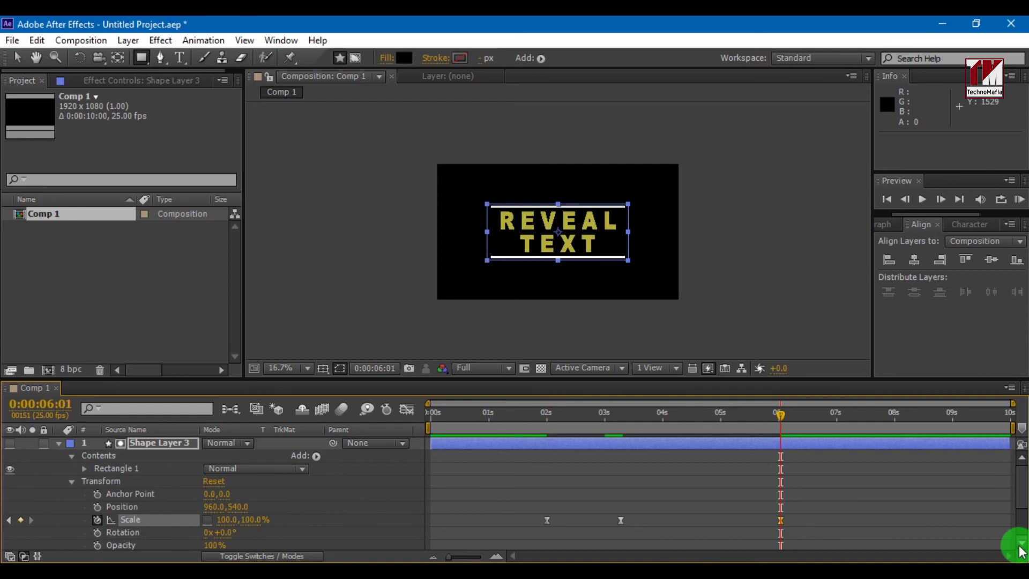
At 7 seconds, set Shape Layer 3's Scale to 100, 0%.
{"action": "left_click", "coordinate": [836, 415]}
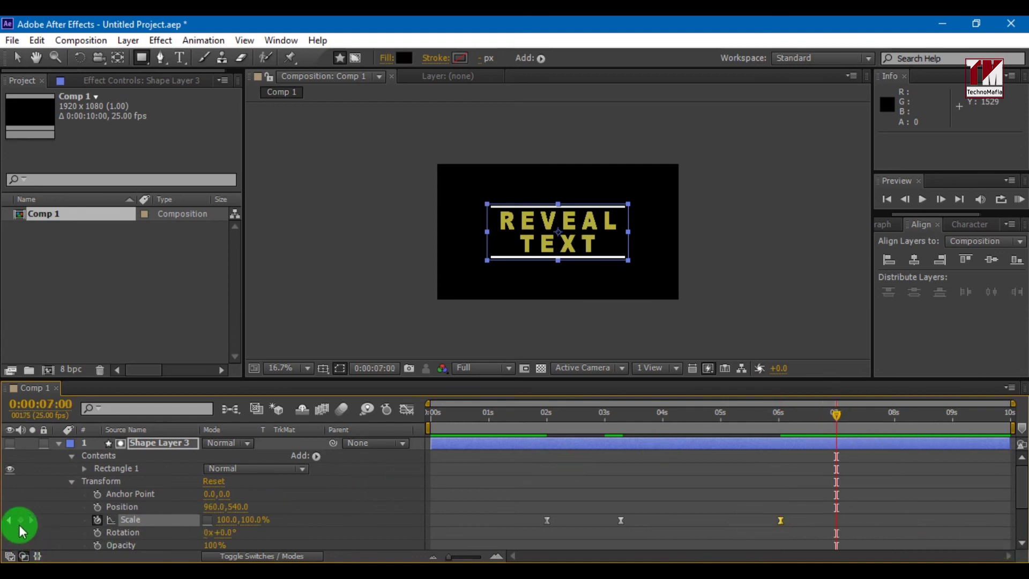
{"action": "left_click", "coordinate": [252, 520]}
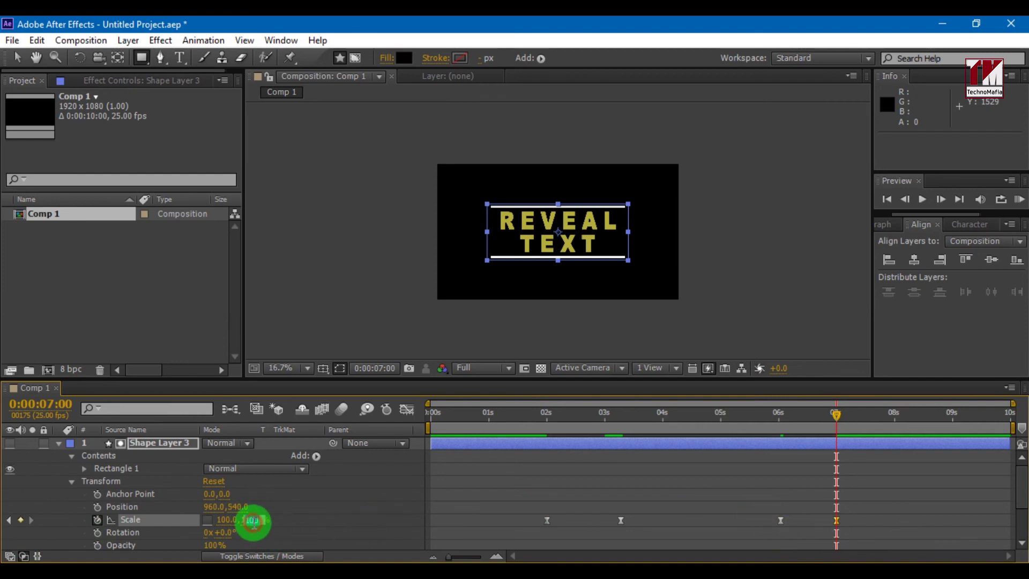
{"action": "type", "text": "0"}
{"action": "key", "text": "Return"}
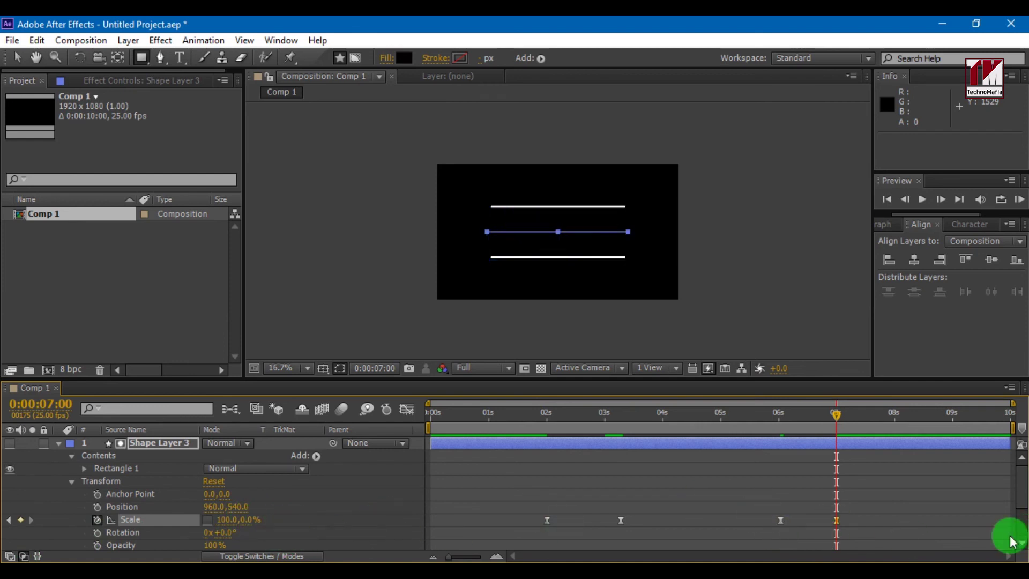
{"action": "scroll", "coordinate": [1021, 541], "scroll_direction": "down", "scroll_amount": 3}
Keyframe both lines' Position at 7 seconds with Y set to 511.
{"action": "scroll", "coordinate": [1023, 542], "scroll_direction": "down", "scroll_amount": 1}
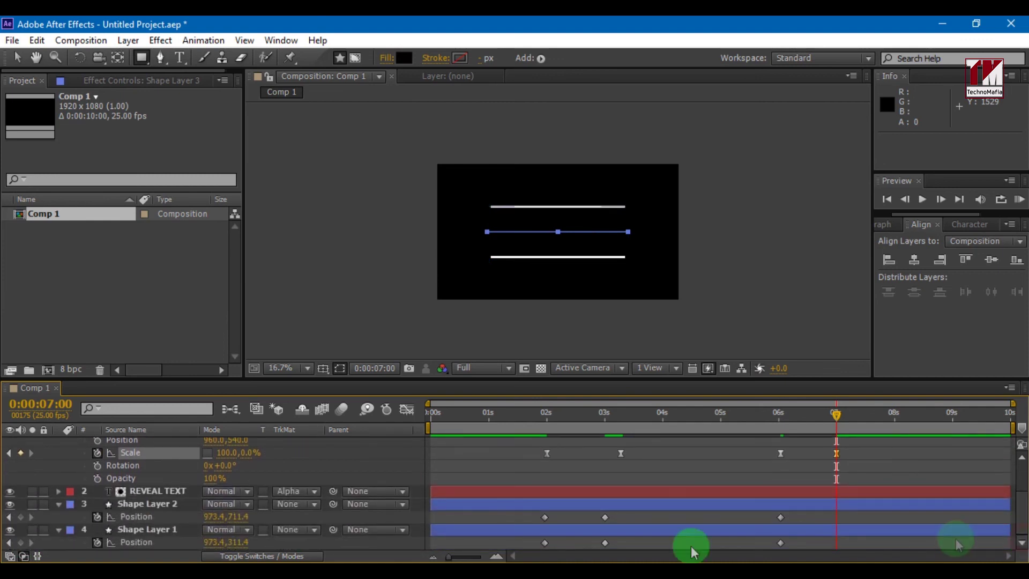
{"action": "left_click", "coordinate": [21, 517]}
{"action": "left_click", "coordinate": [21, 542]}
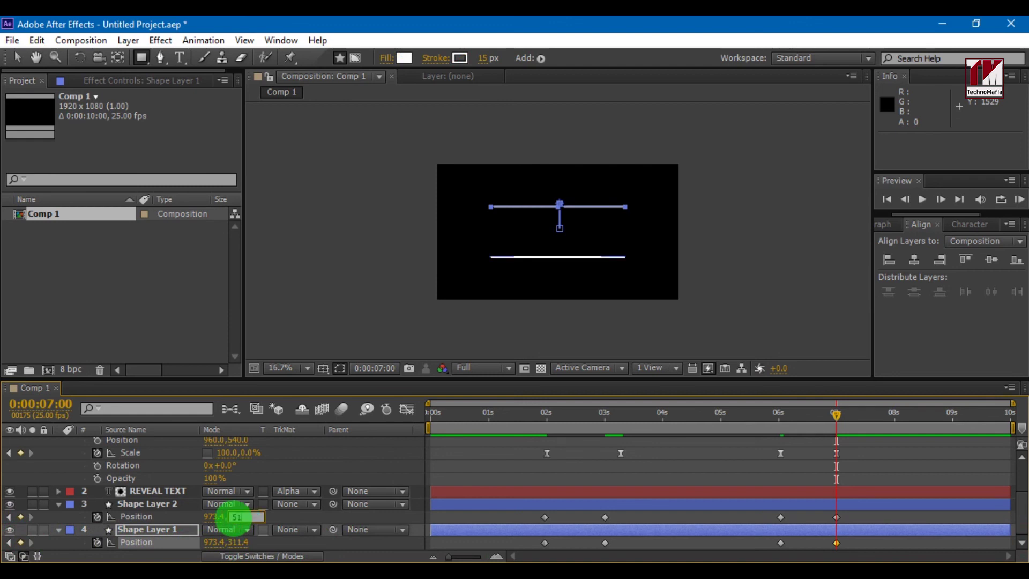
{"action": "key", "text": "Return"}
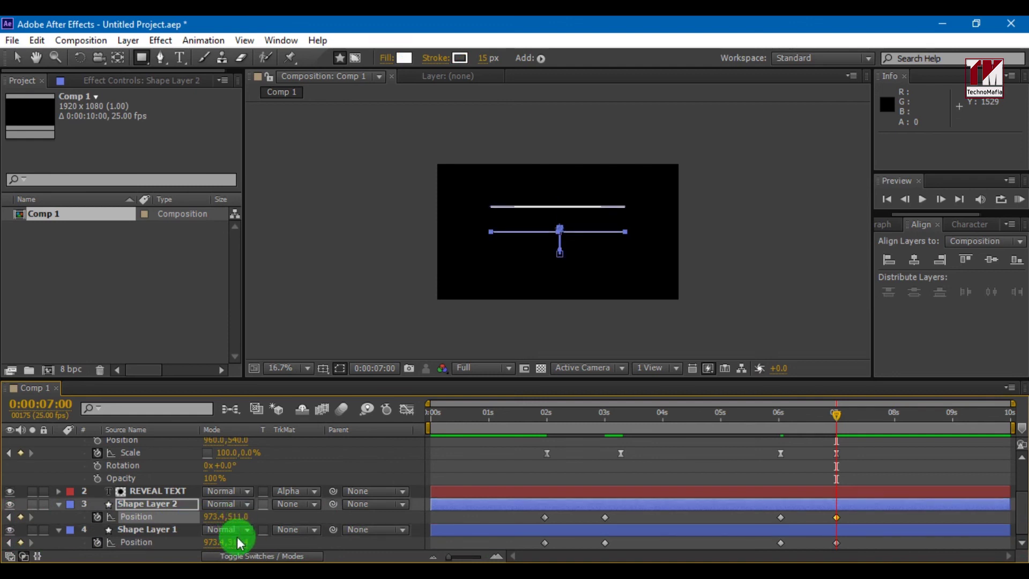
{"action": "left_click", "coordinate": [236, 541]}
{"action": "type", "text": "511"}
{"action": "key", "text": "Return"}
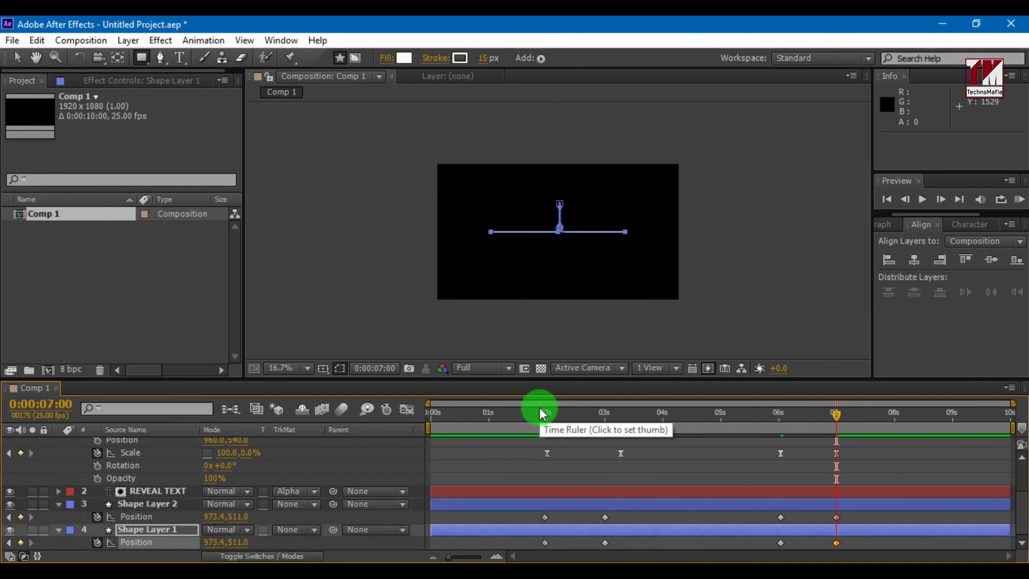
Check the animation at 4:17 and collapse Shape Layer 3 with no layers selected.
{"action": "left_click", "coordinate": [703, 411]}
{"action": "scroll", "coordinate": [54, 452], "scroll_direction": "up", "scroll_amount": 5}
{"action": "left_click", "coordinate": [59, 449]}
{"action": "left_click", "coordinate": [81, 489]}
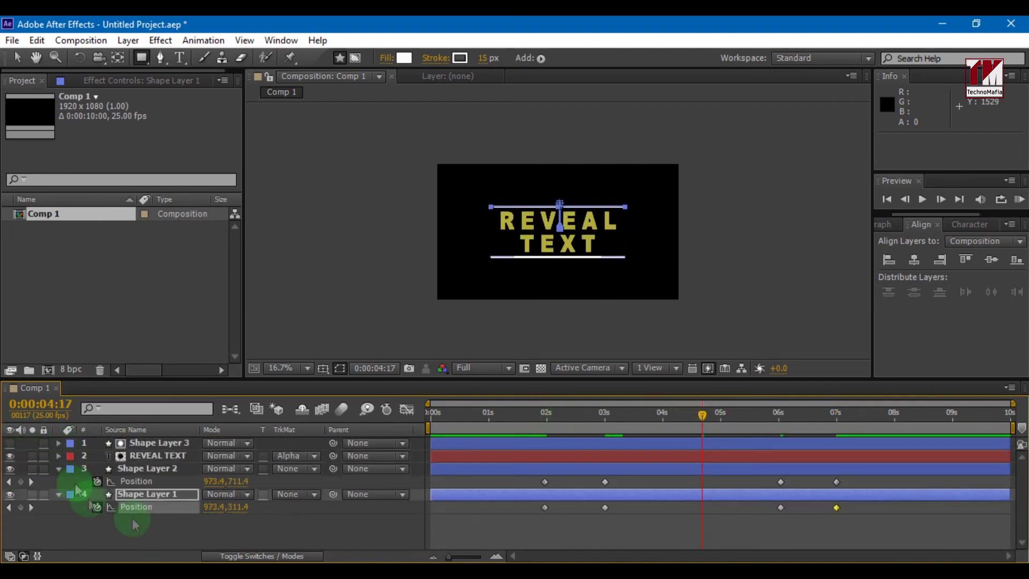